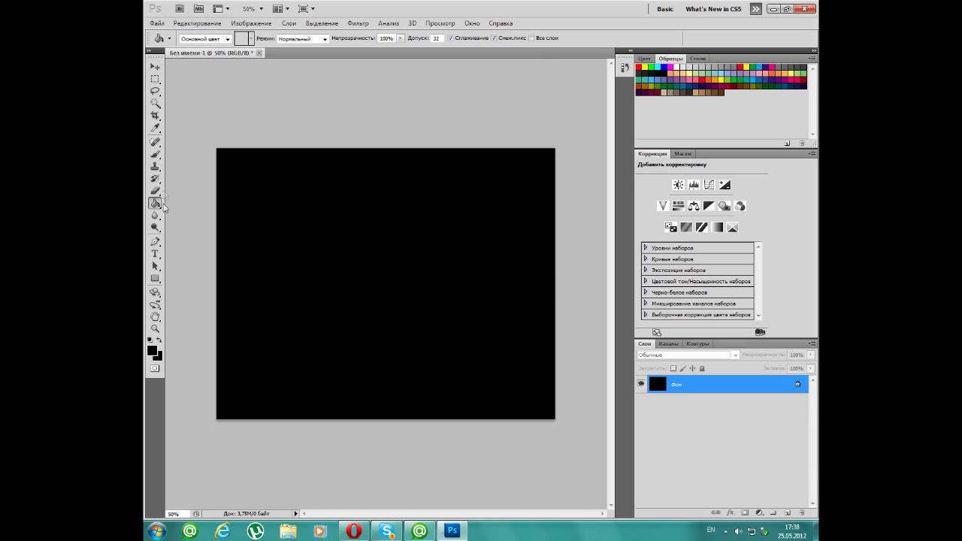
Add the text PONTOV.NET to the black canvas in the Base 02 font at 150 pt.
left_click(155, 253)
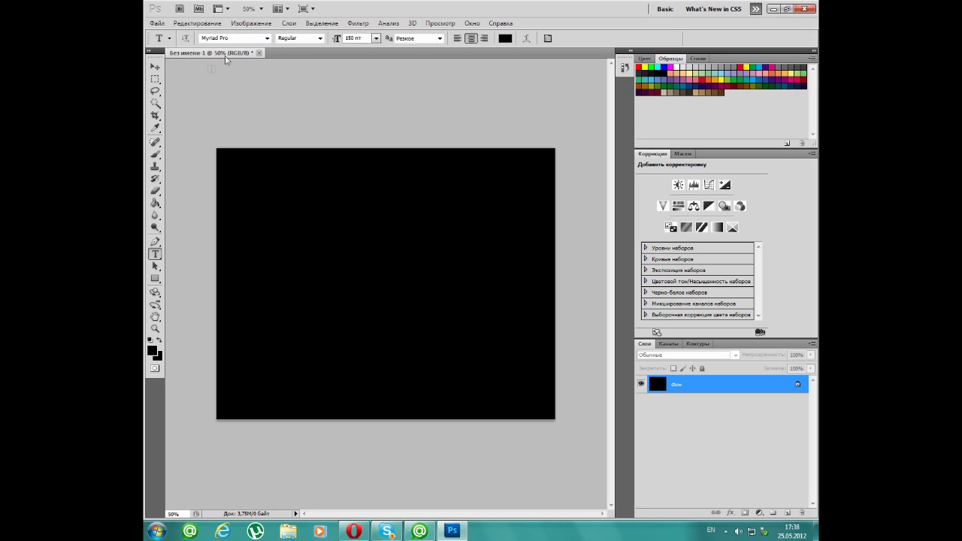
left_click(267, 38)
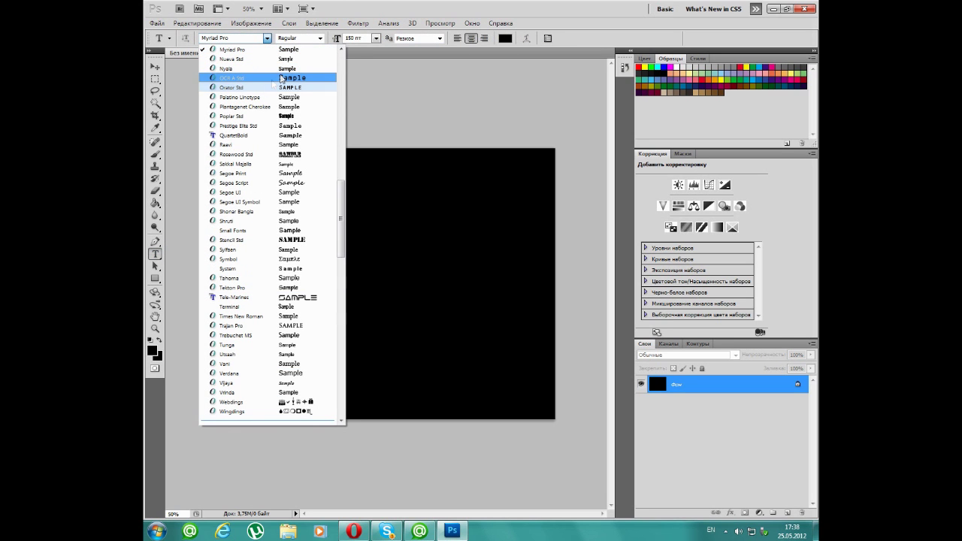
scroll(280, 94, "up", 15)
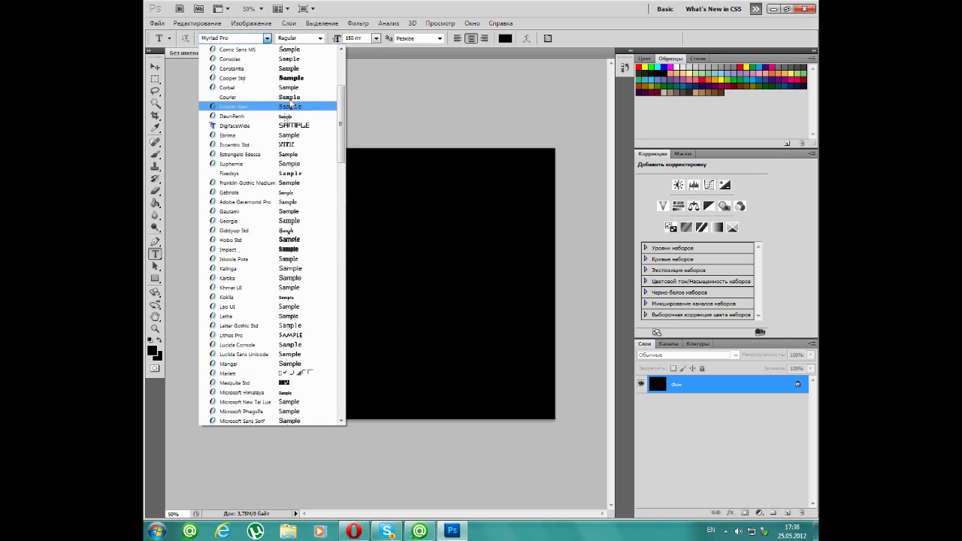
scroll(311, 109, "up", 3)
scroll(311, 108, "up", 3)
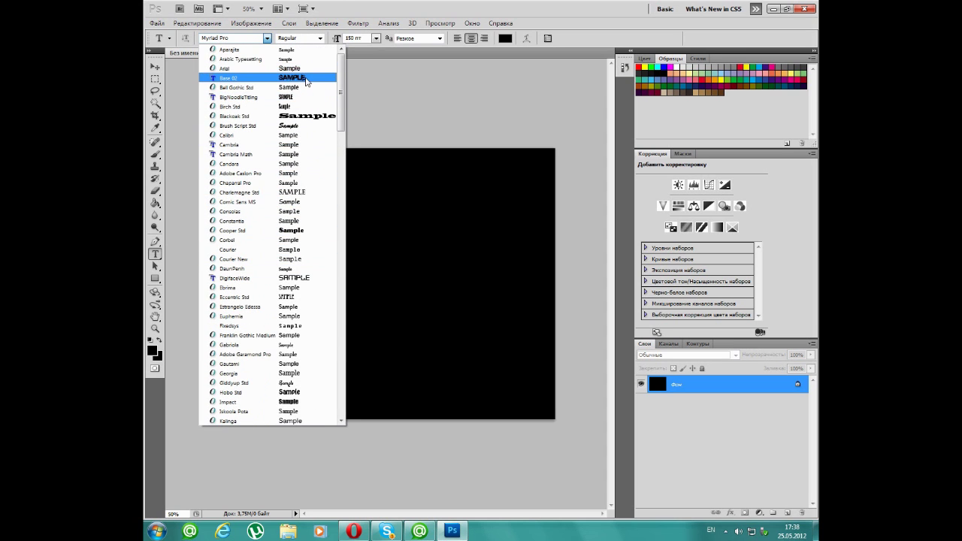
left_click(307, 80)
left_click(319, 264)
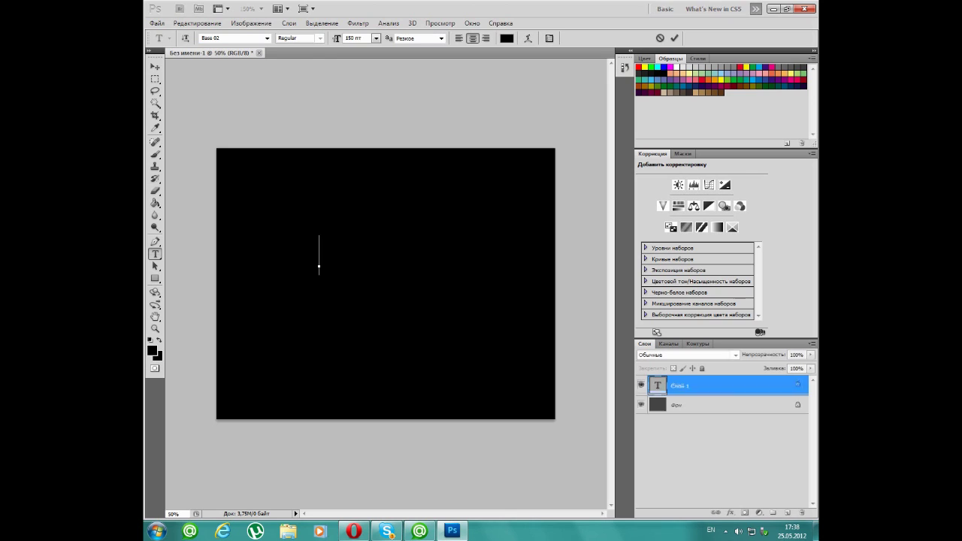
type("ABCD")
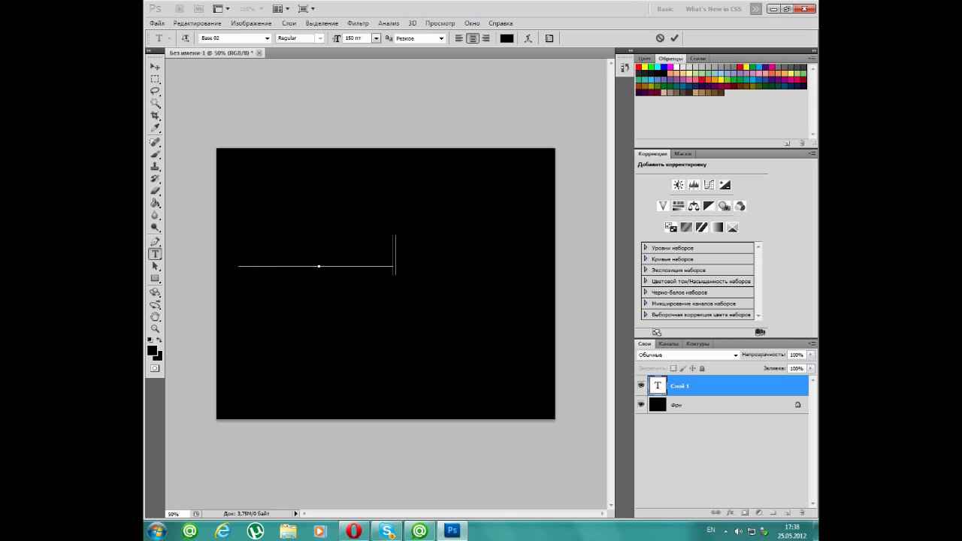
type("EF")
Recolor the whole PONTOV.NET text white and move it to the center of the canvas.
key("ctrl+a")
left_click(152, 350)
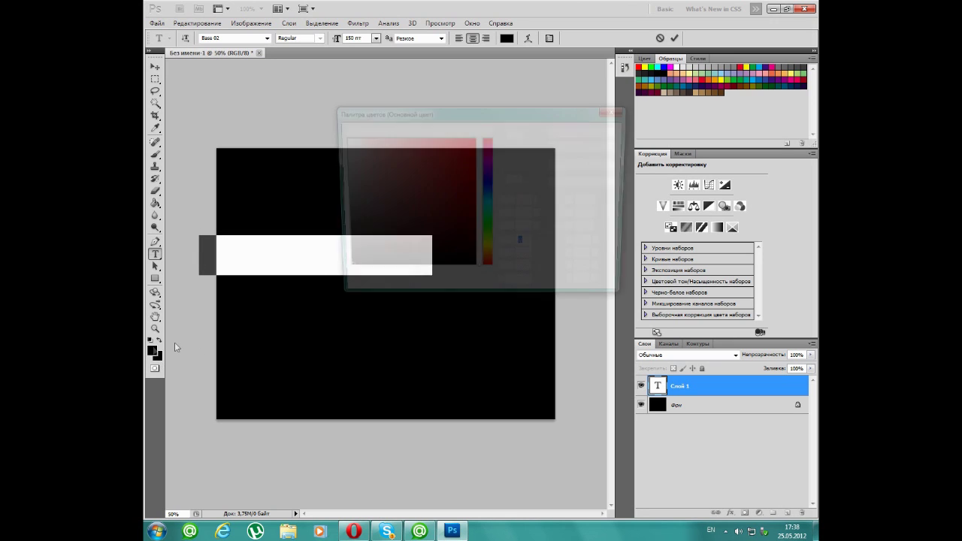
type("100")
left_click(592, 131)
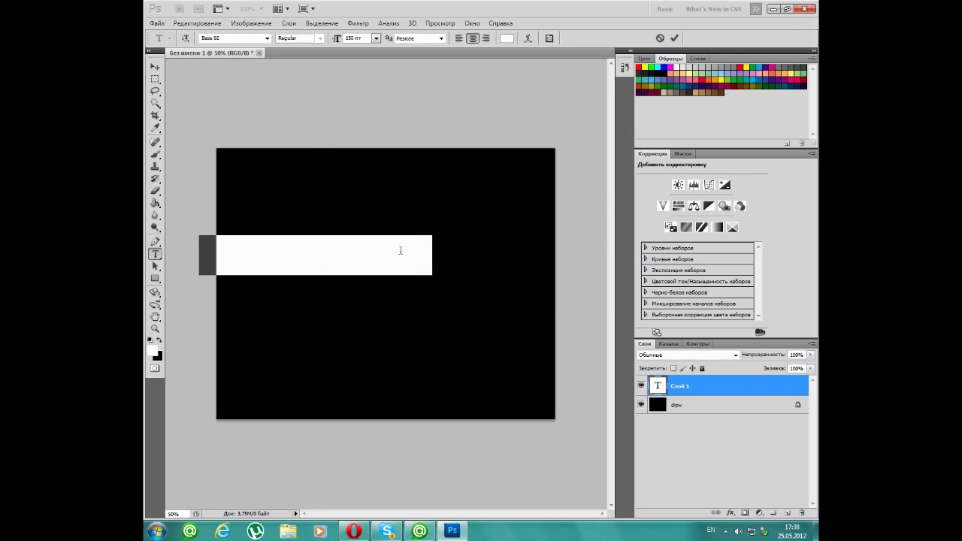
left_click(155, 67)
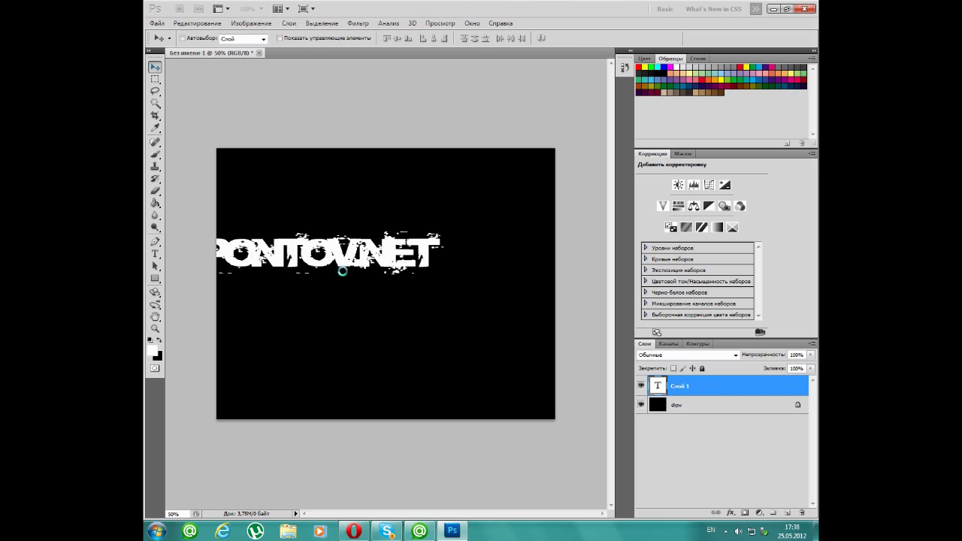
left_click_drag(344, 263, 417, 287)
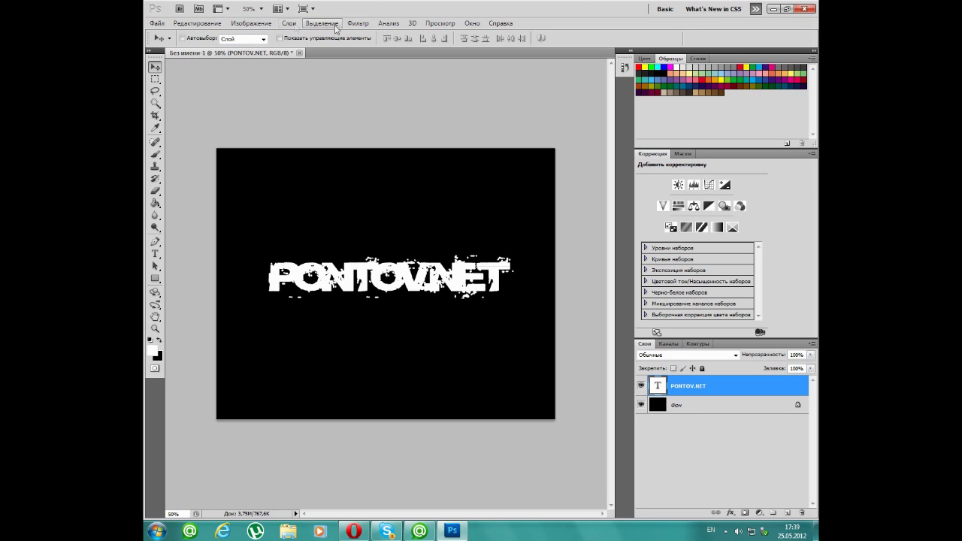
Rasterize the PONTOV.NET text and apply the Wind filter repeatedly, using the Wind method with direction from the right.
left_click(362, 25)
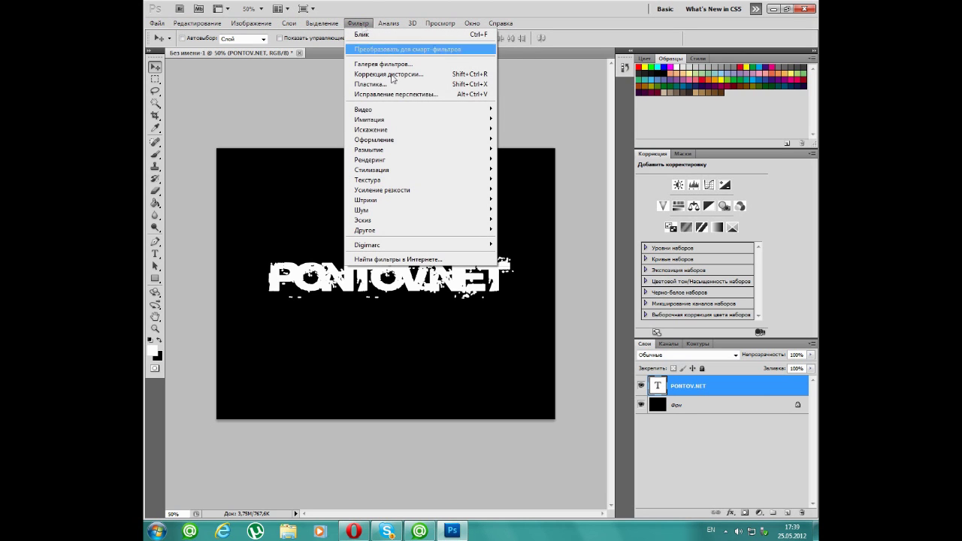
mouse_move(455, 169)
left_click(508, 170)
left_click(464, 209)
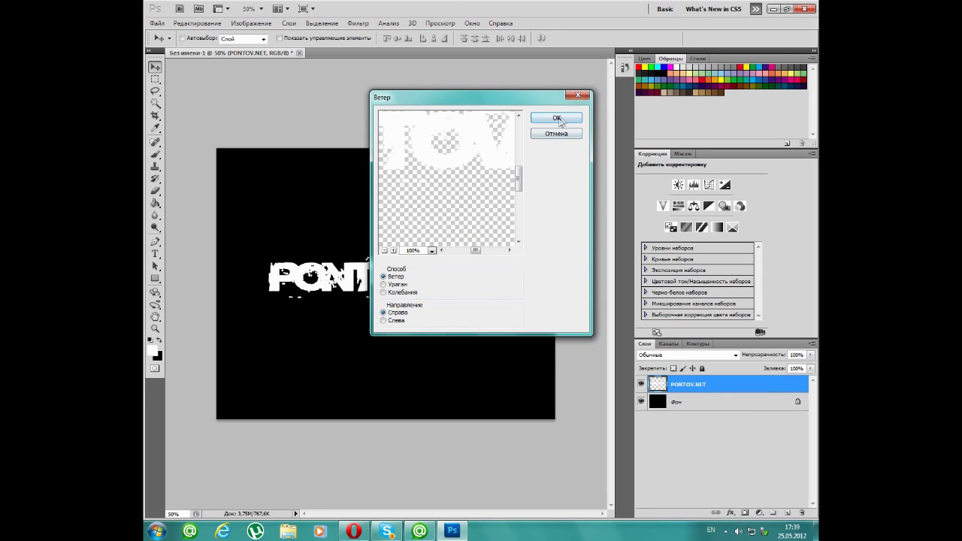
left_click(556, 118)
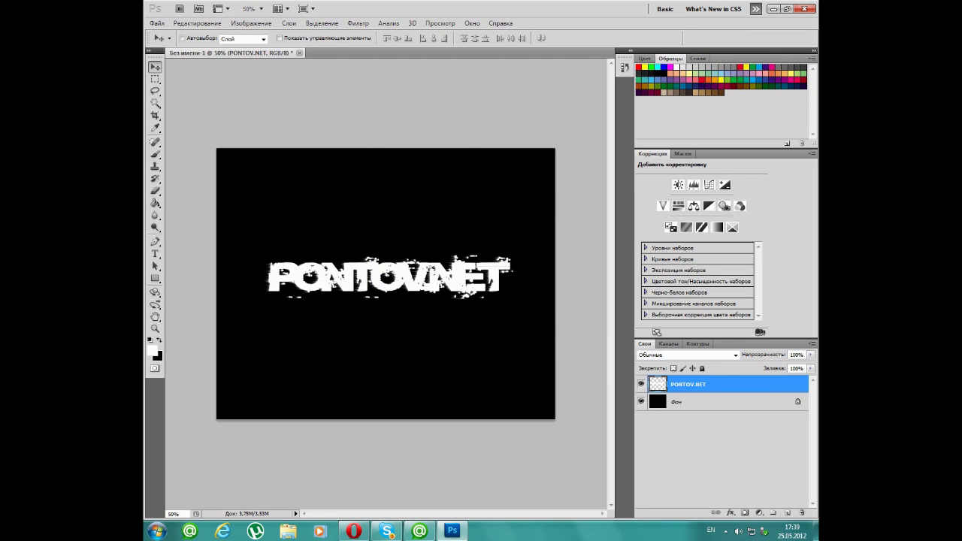
key("ctrl+f")
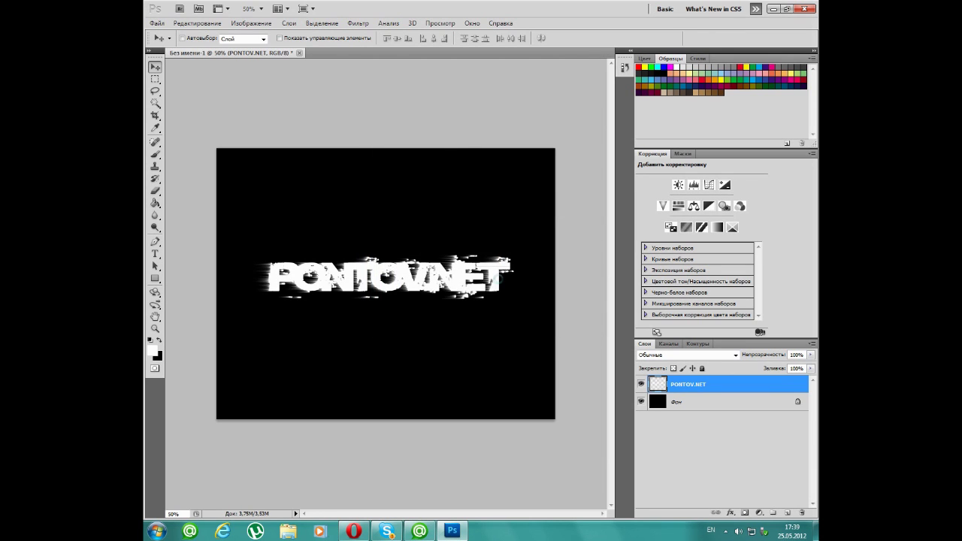
Rotate the horizontal text layer 90° clockwise to stand vertically and reapply the Wind filter twice.
left_click(217, 21)
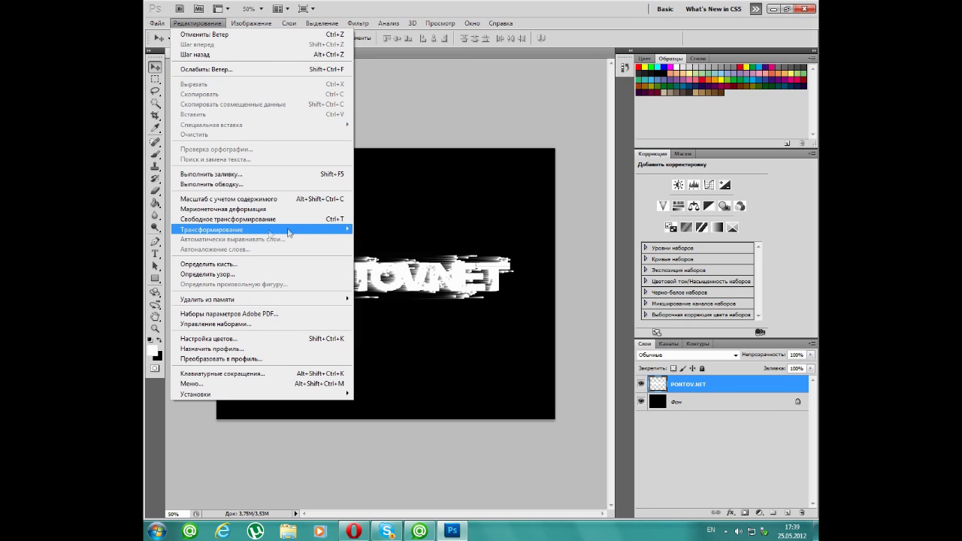
mouse_move(289, 233)
left_click(420, 322)
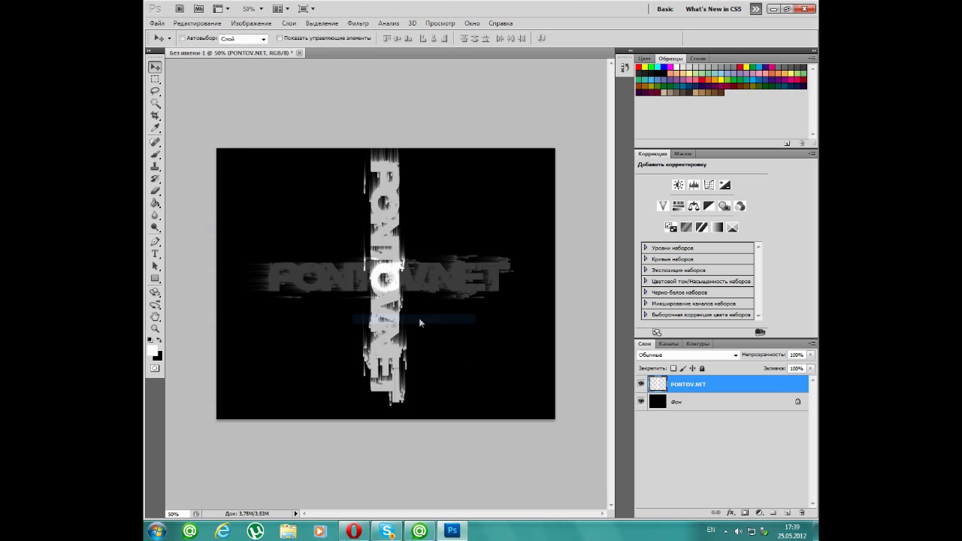
key("ctrl+f")
key("ctrl+f")
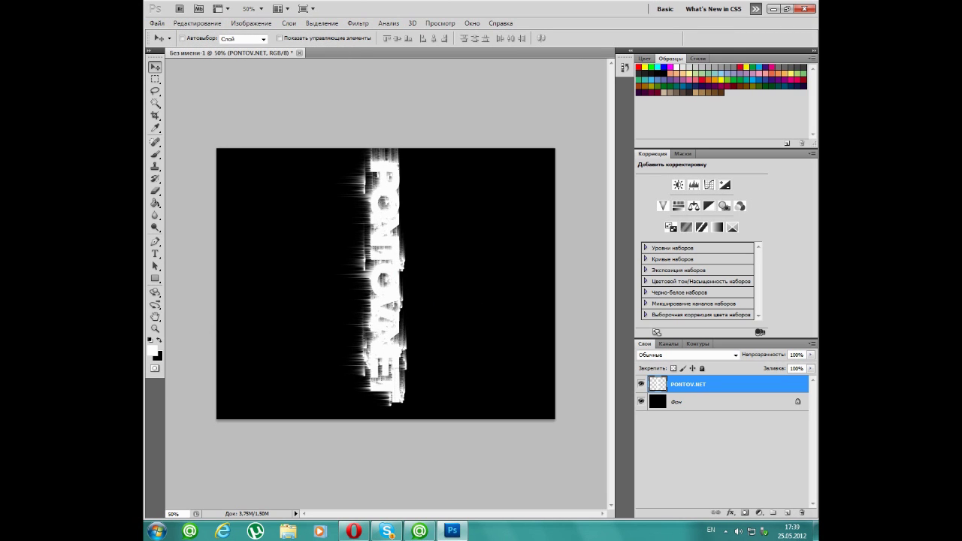
Rotate the vertical text layer another 90° clockwise so it is upside down and reapply the Wind filter twice.
left_click(197, 23)
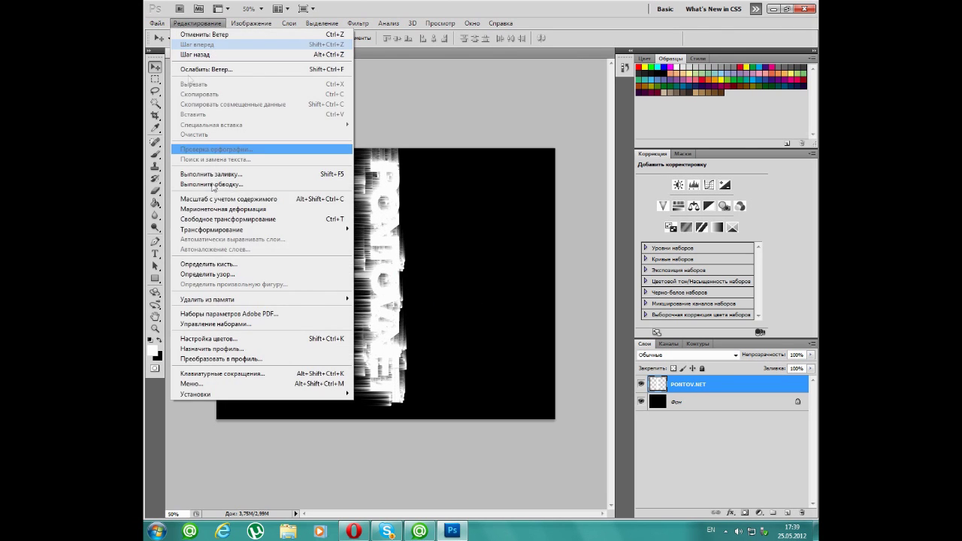
mouse_move(295, 233)
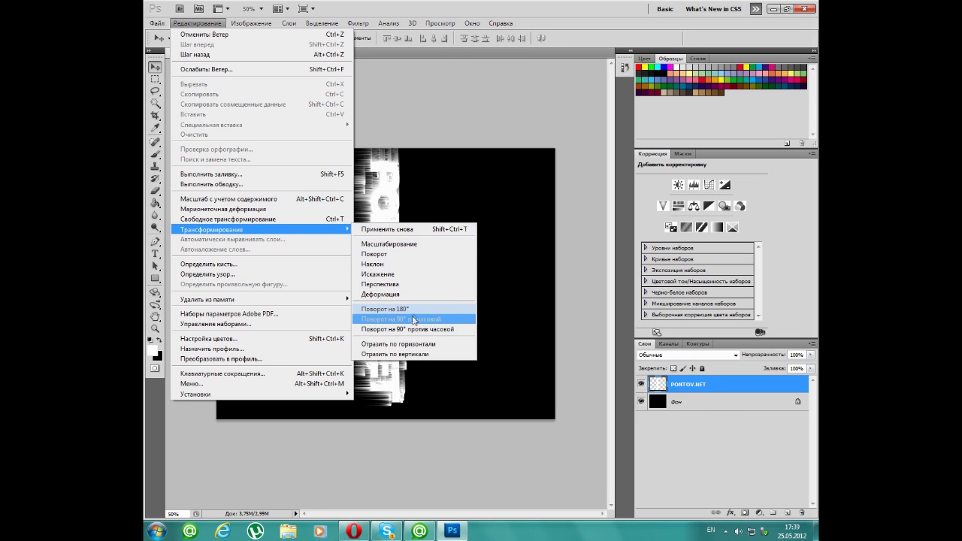
left_click(406, 319)
key("ctrl+f")
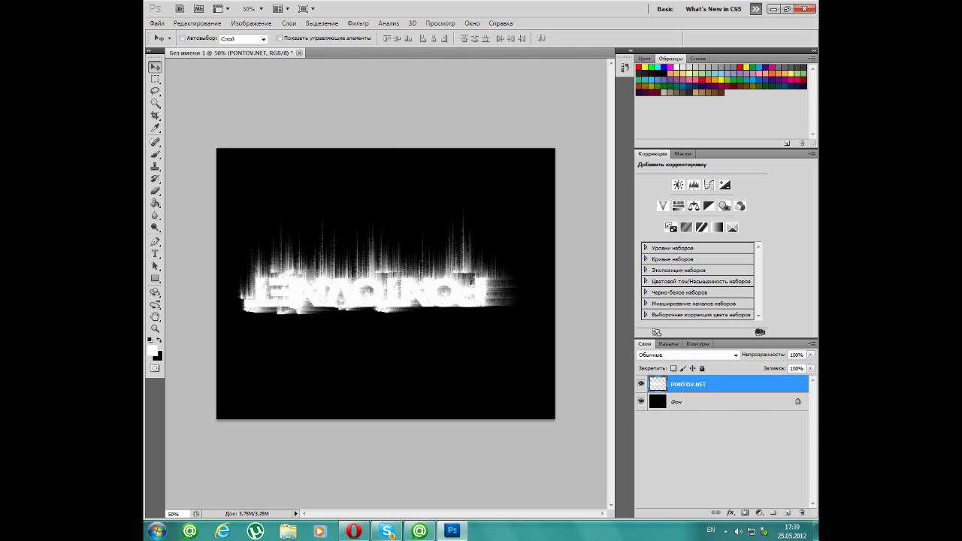
key("ctrl+f")
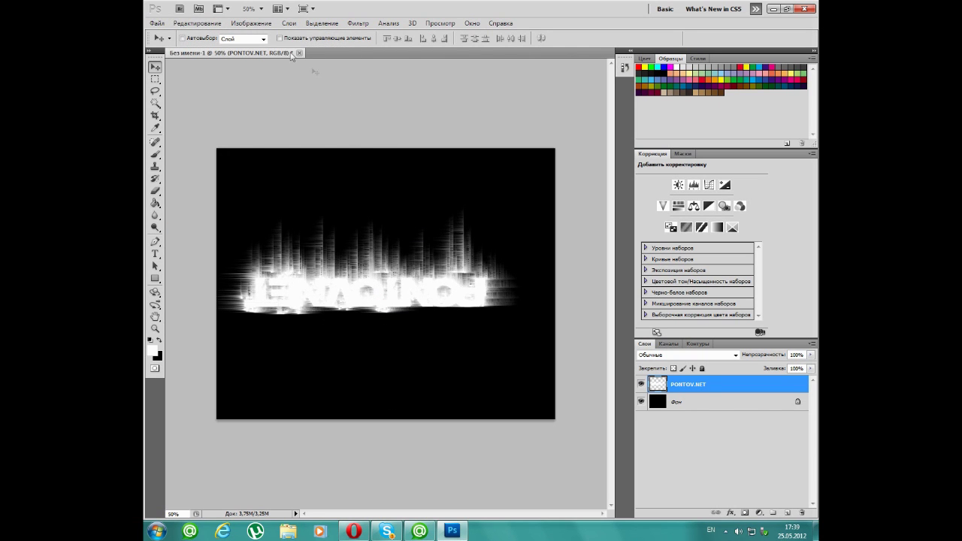
Rotate the upside-down text layer 90° clockwise and reapply the Wind filter four times to the remaining side.
left_click(215, 24)
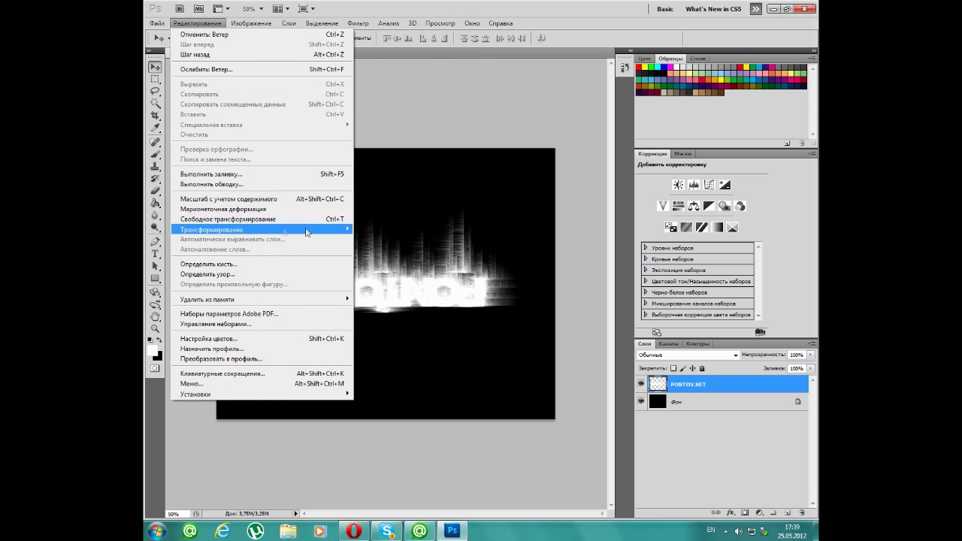
mouse_move(327, 229)
left_click(436, 314)
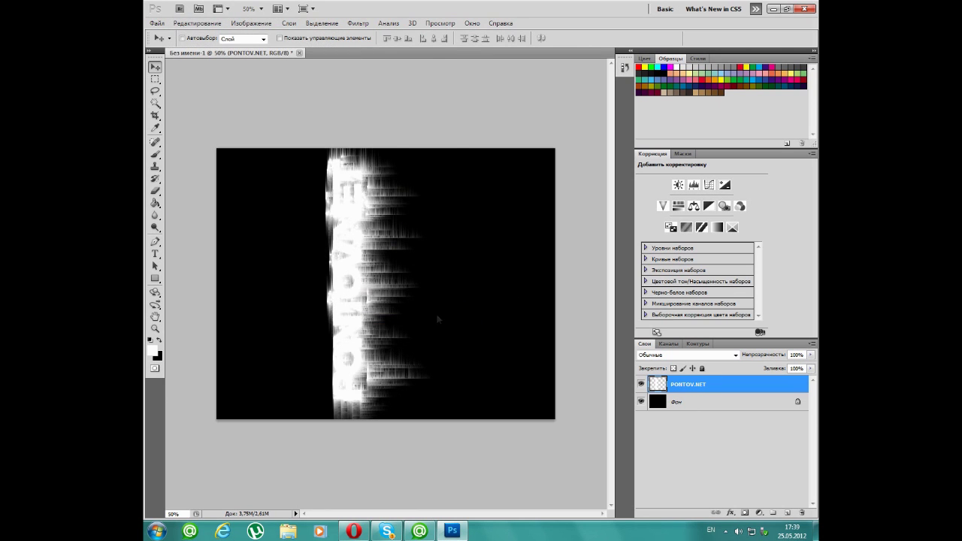
key("ctrl+f")
key("ctrl+f")
key("ctrl+f")
key("ctrl+f")
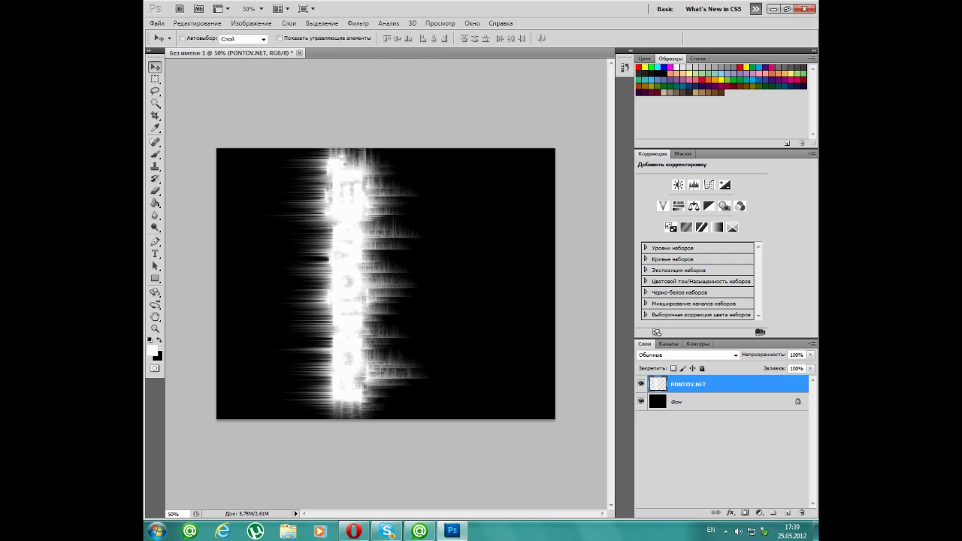
Rotate the text layer 90° clockwise back to its upright orientation and recenter it on the canvas.
left_click(198, 24)
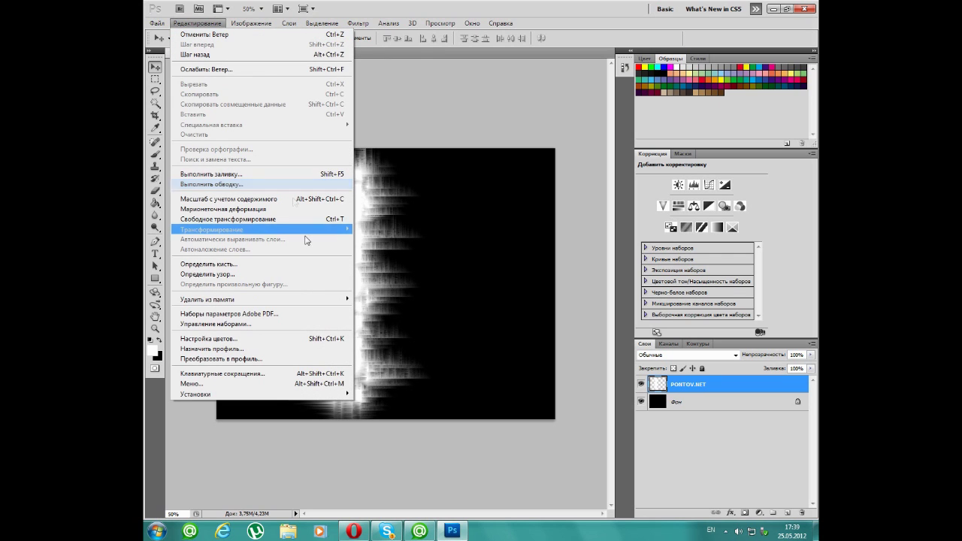
mouse_move(323, 230)
left_click(411, 319)
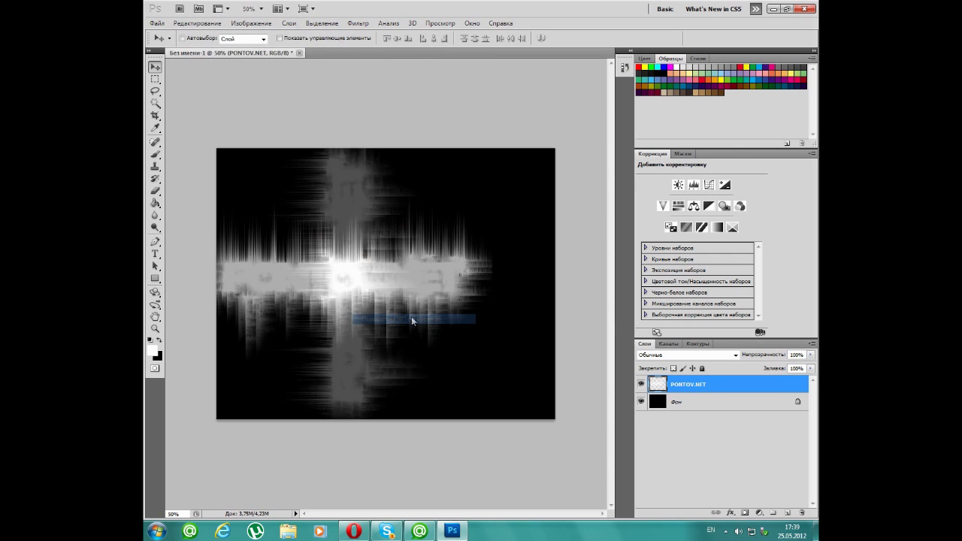
left_click_drag(279, 269, 319, 275)
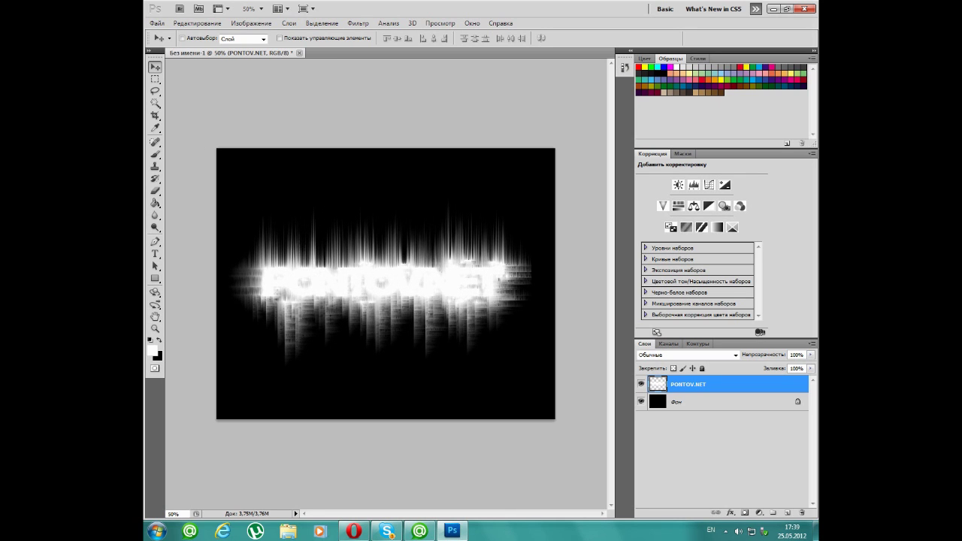
On a new layer, draw a linear Spectrum gradient from the canvas's upper-left to lower-right corner and set the blend mode to Overlay.
left_click(155, 203)
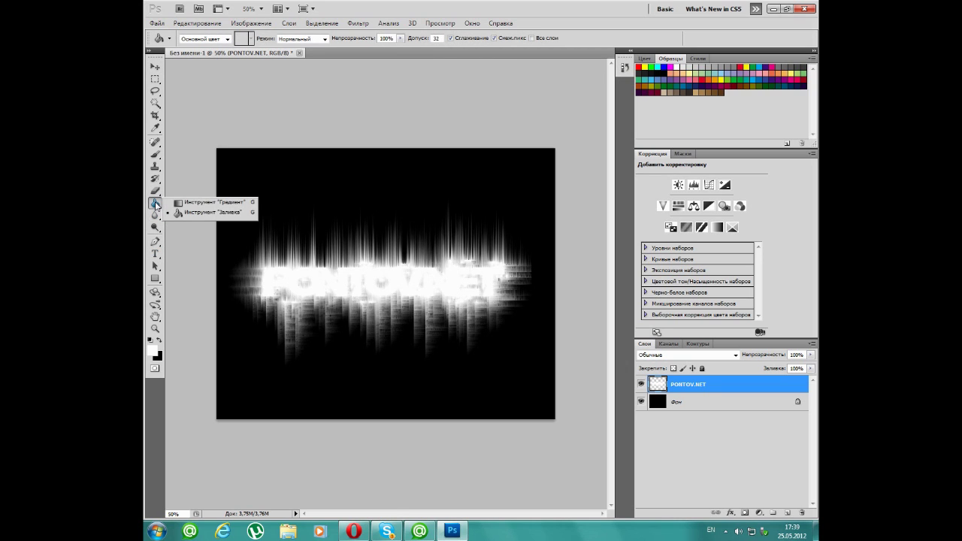
left_click(198, 203)
left_click(789, 513)
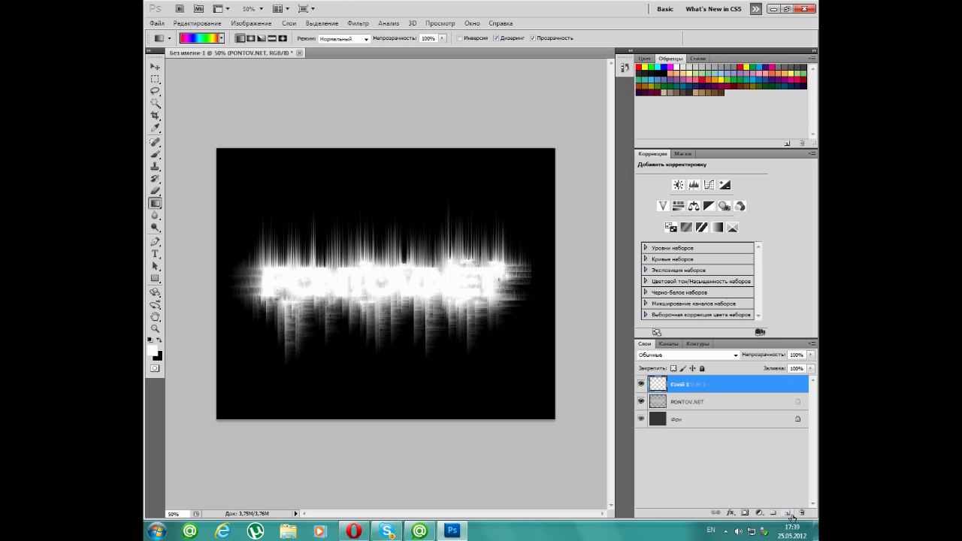
left_click(209, 39)
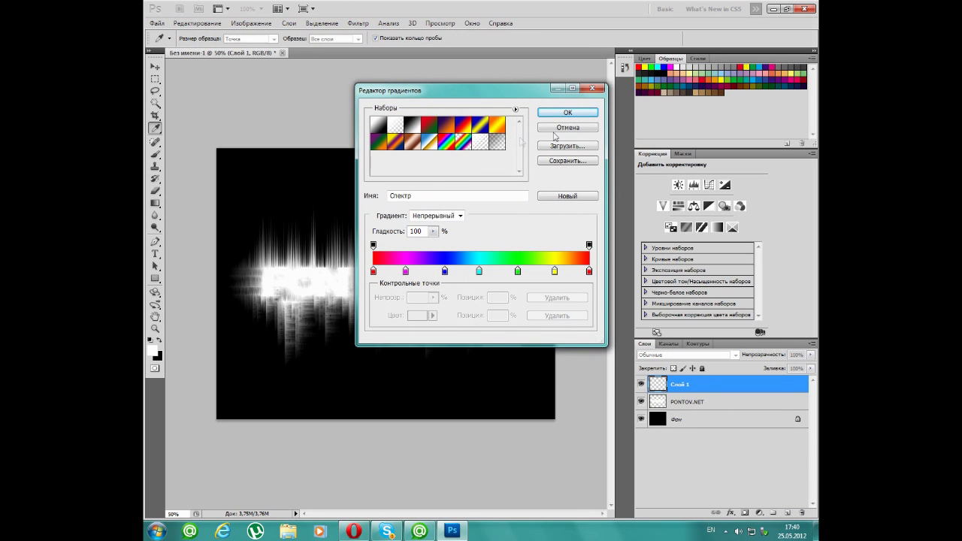
left_click(568, 112)
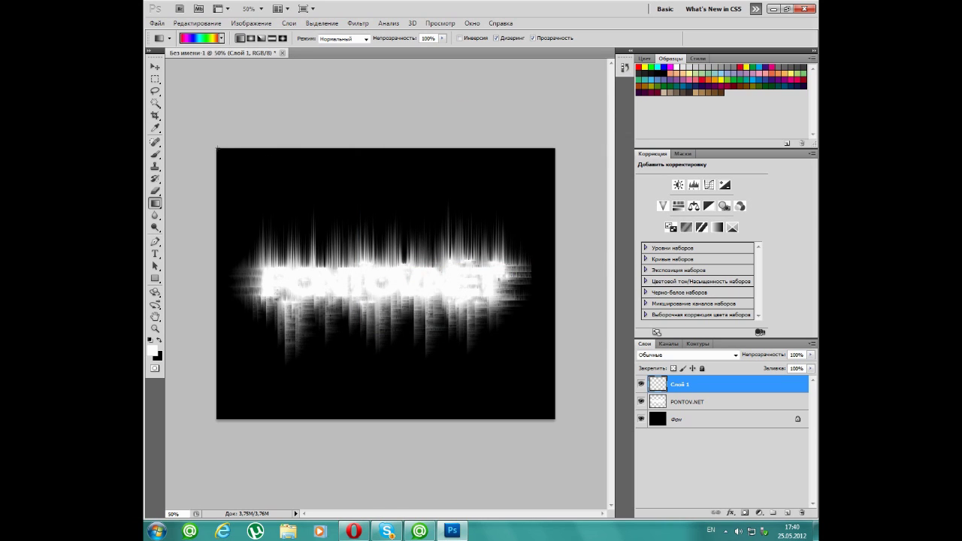
left_click_drag(217, 149, 554, 420)
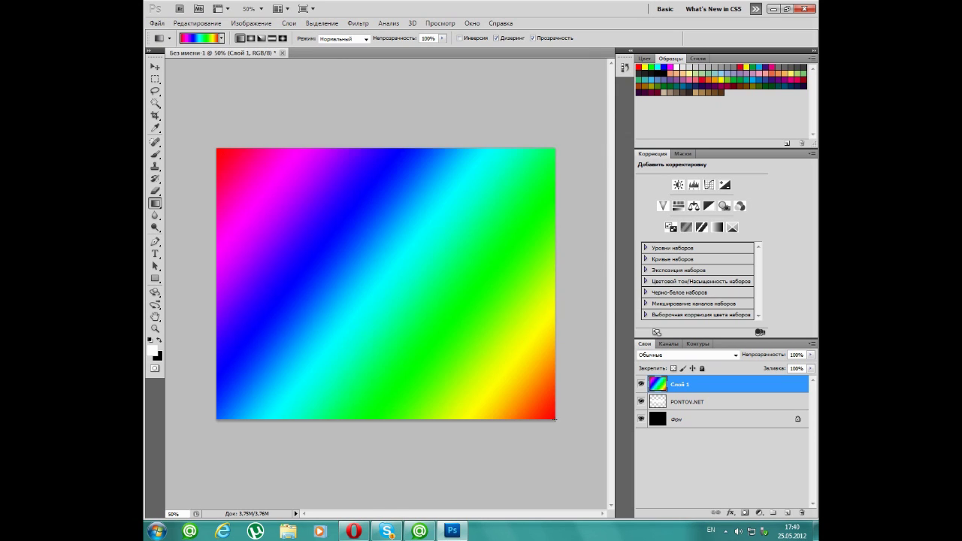
left_click(680, 355)
left_click(678, 211)
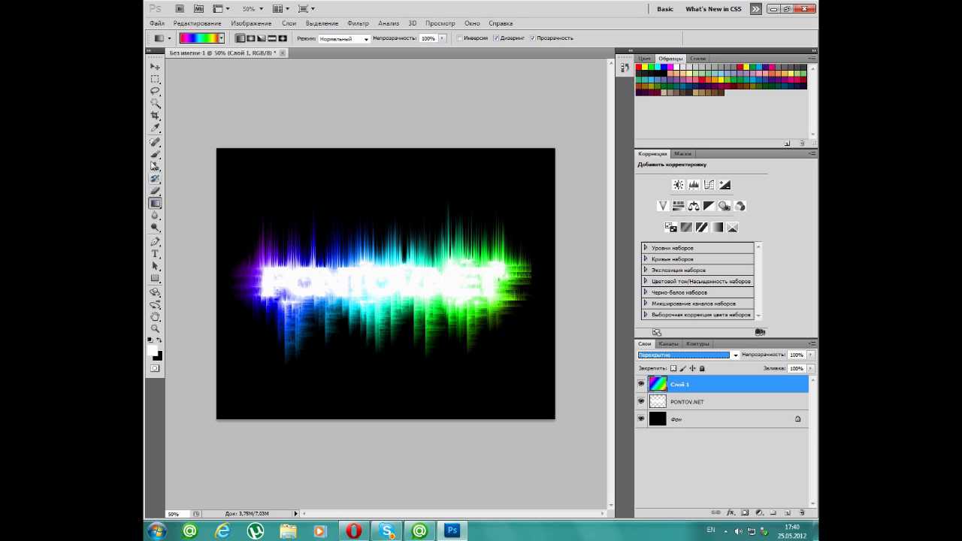
With the Type tool active, set the foreground colour to dark grey #292929.
left_click(155, 254)
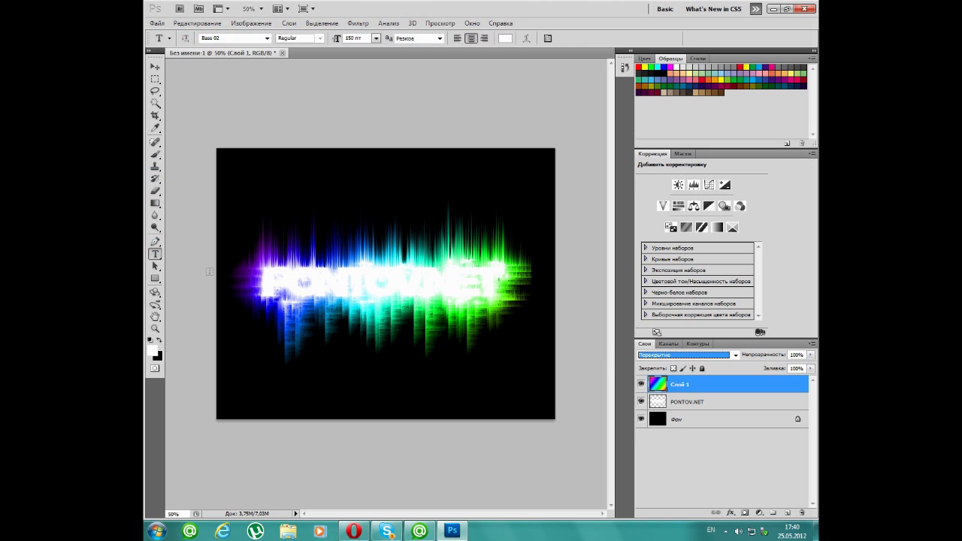
left_click(153, 351)
left_click(340, 243)
left_click_drag(341, 242, 340, 249)
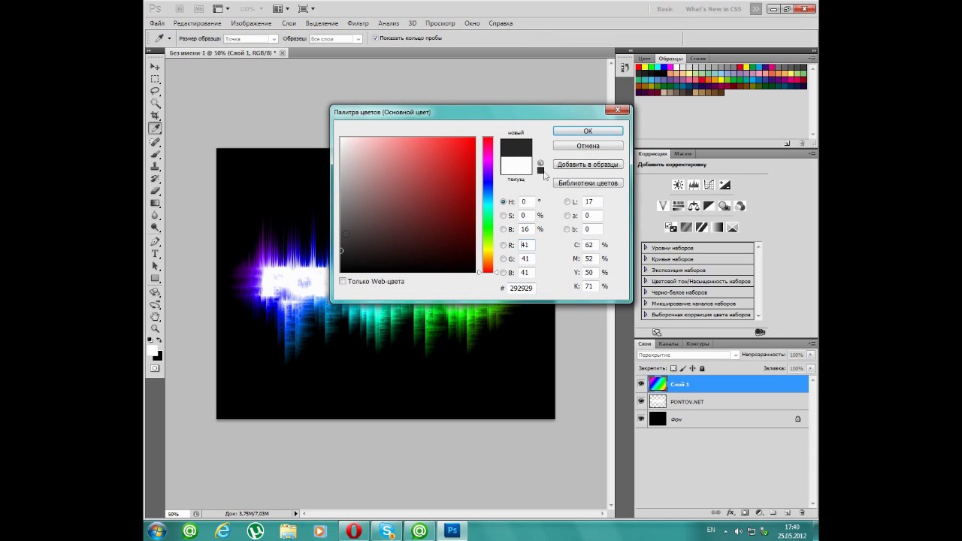
left_click(588, 131)
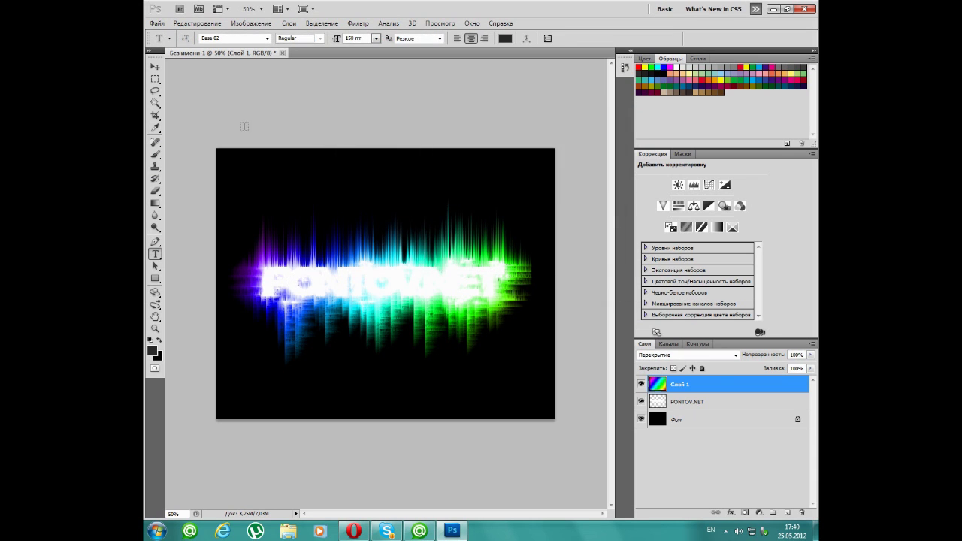
Begin a new dark grey text line reading PONTOV at the start of the glowing lettering.
left_click(268, 281)
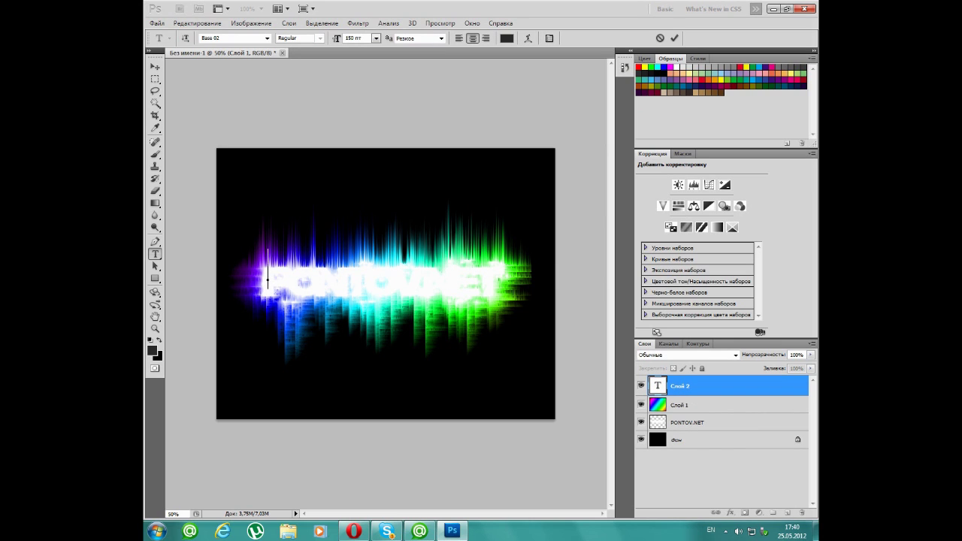
type("P")
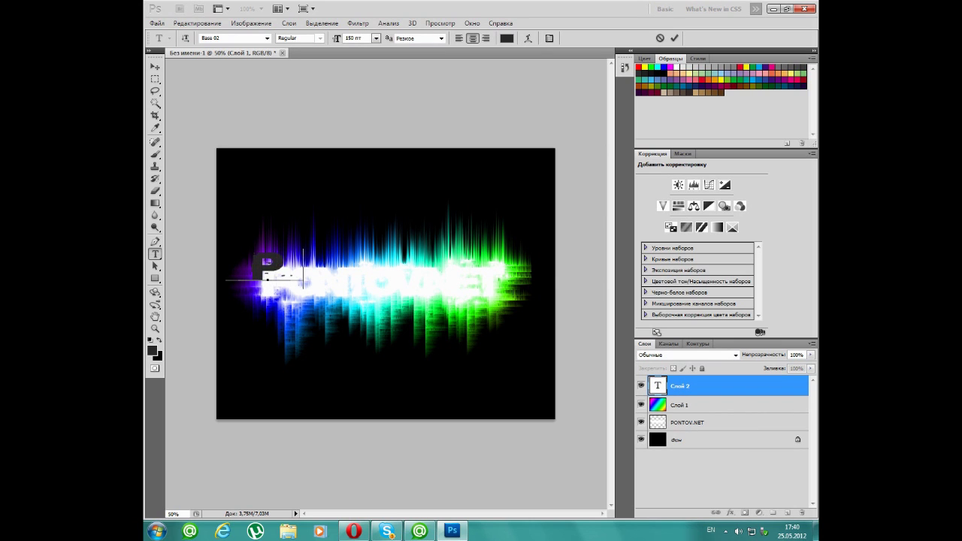
type("ONTOV")
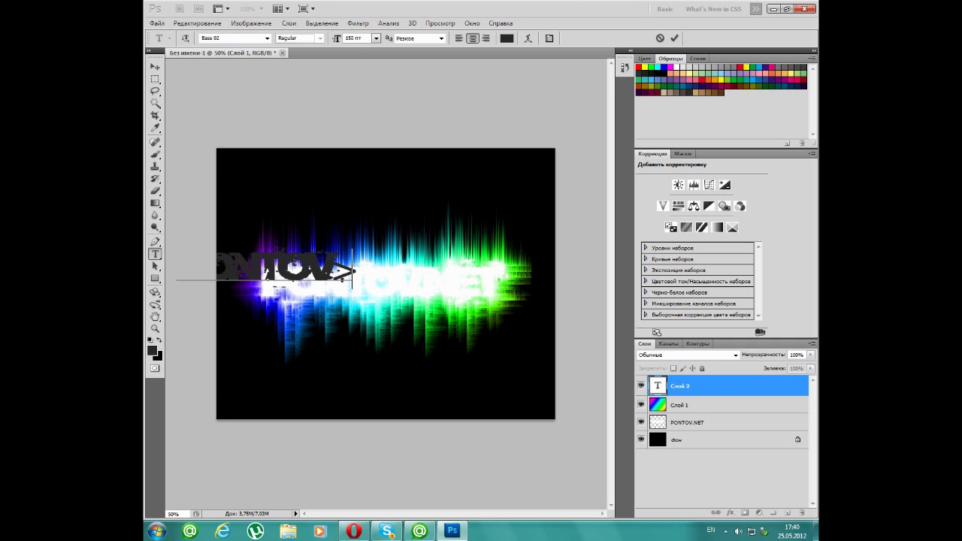
key("Up")
type(".")
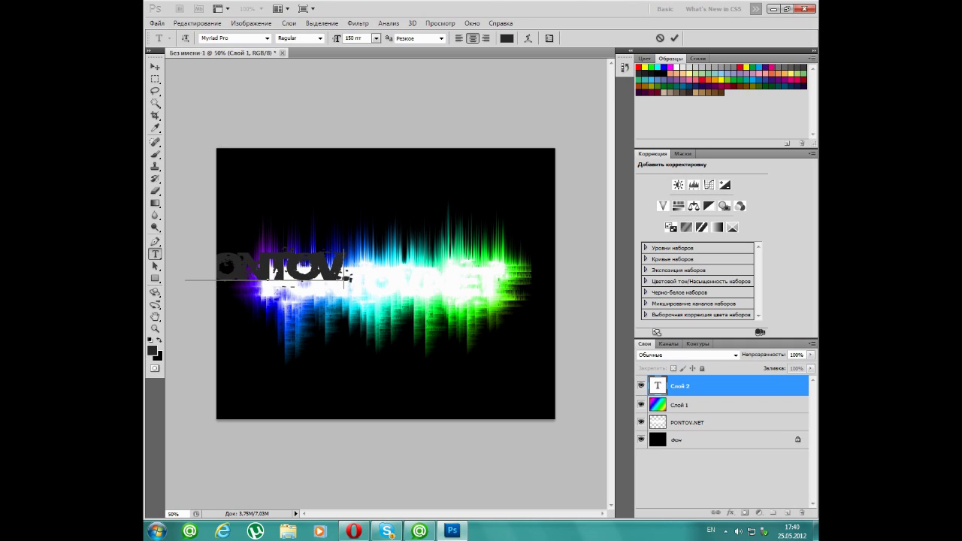
type("N")
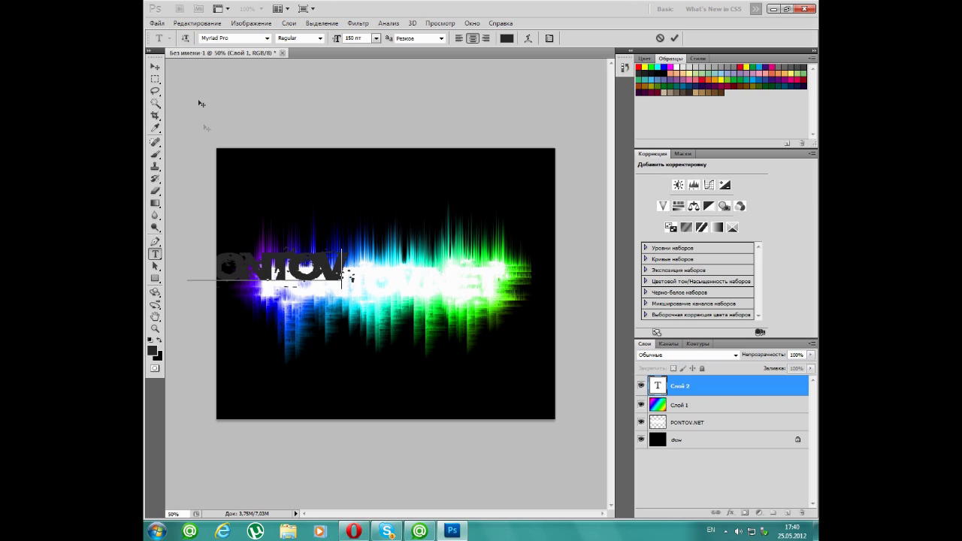
Complete the text as PONTOV.NET in the Base 02 font and move it exactly over the glowing lettering.
left_click(233, 38)
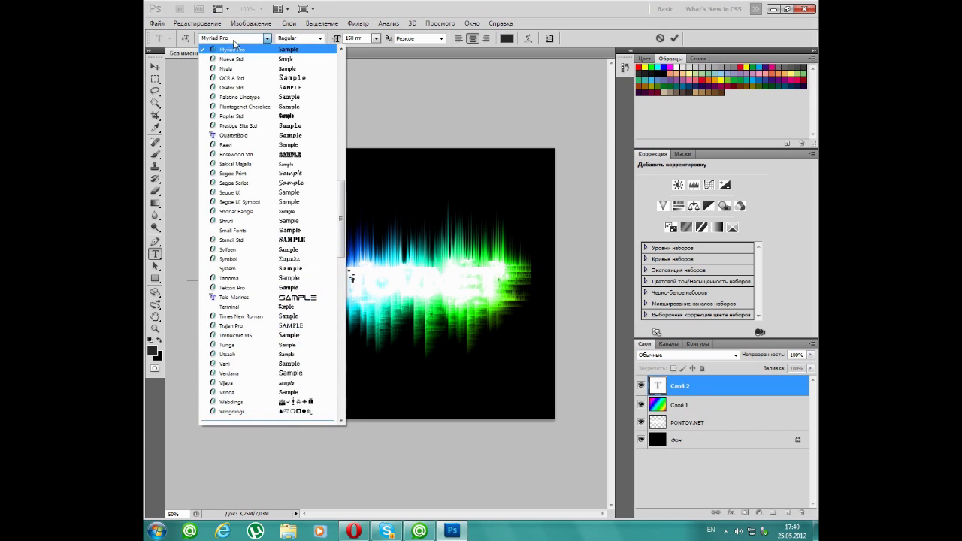
type("Base 02")
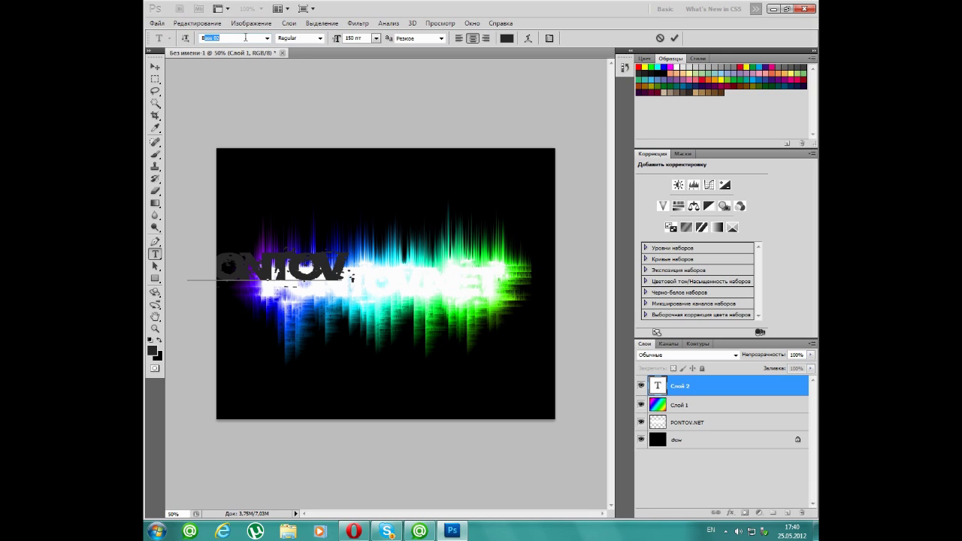
key("Return")
type(".")
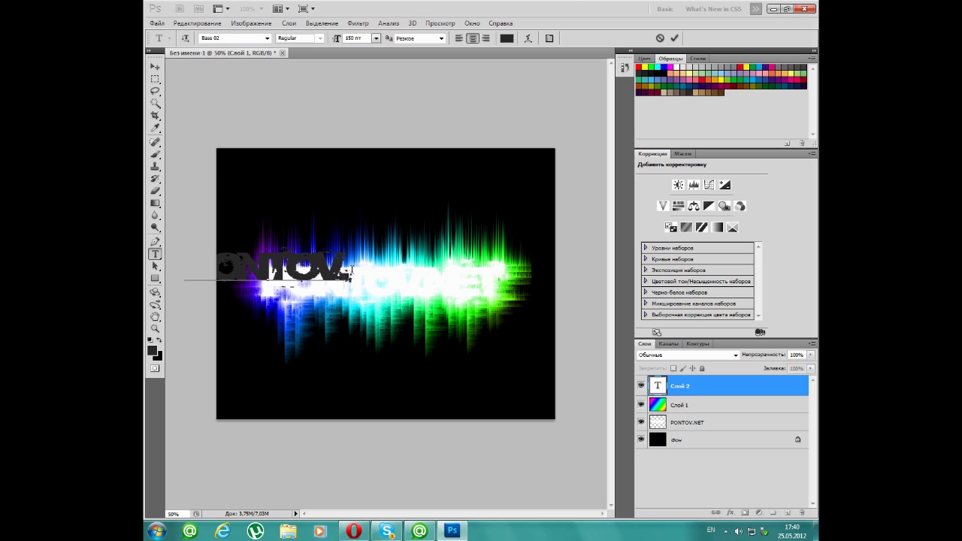
type("NET")
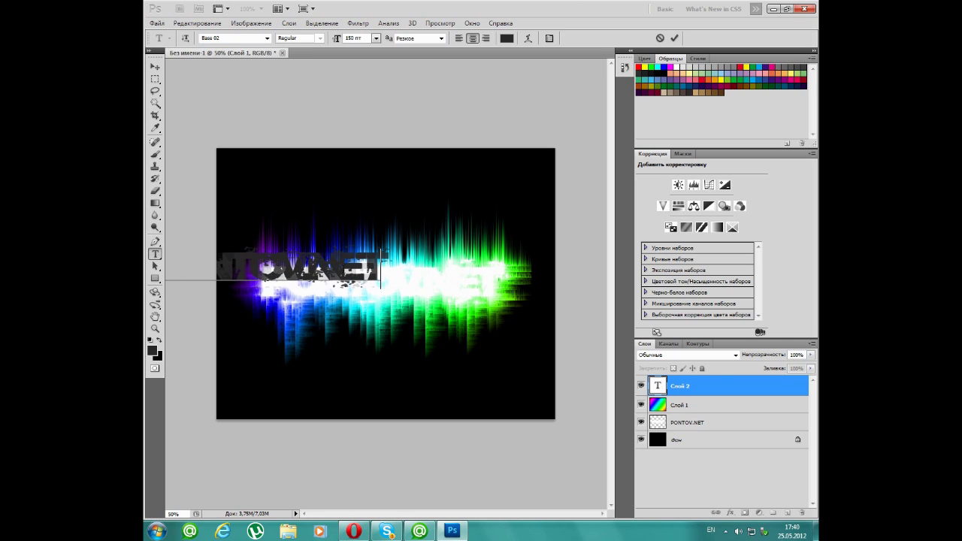
left_click(155, 68)
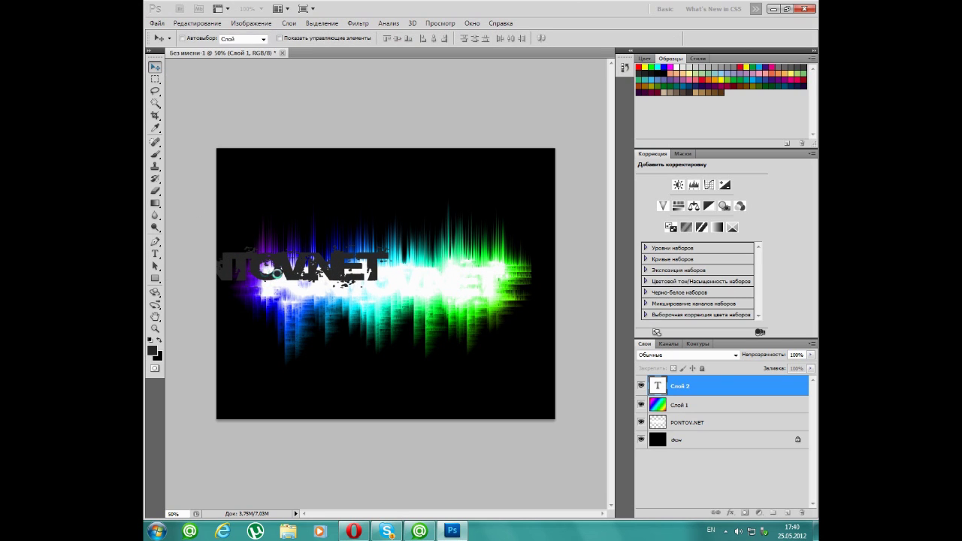
left_click_drag(331, 271, 446, 288)
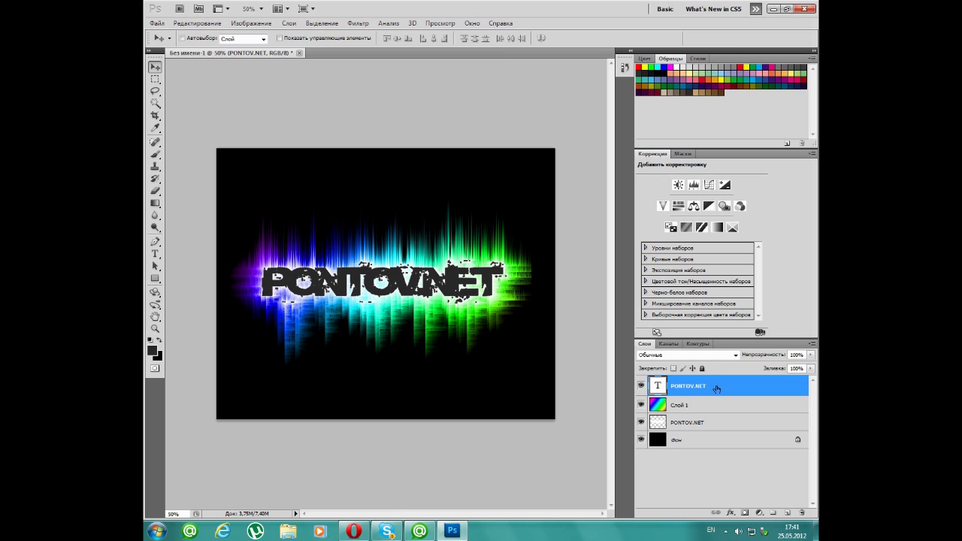
Add an Outer Glow layer style to the dark PONTOV.NET text with 43% spread and a slightly larger size.
double_click(716, 388)
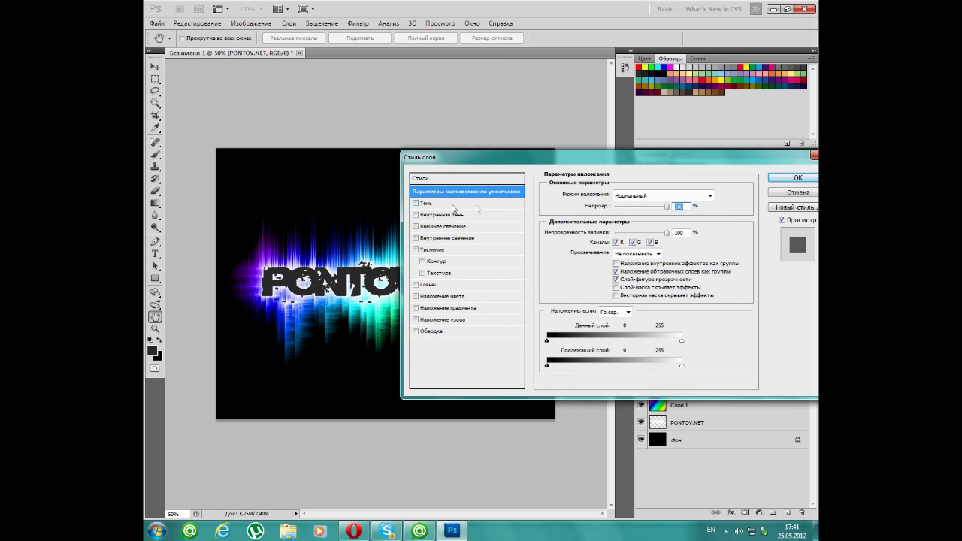
left_click(416, 226)
left_click(444, 228)
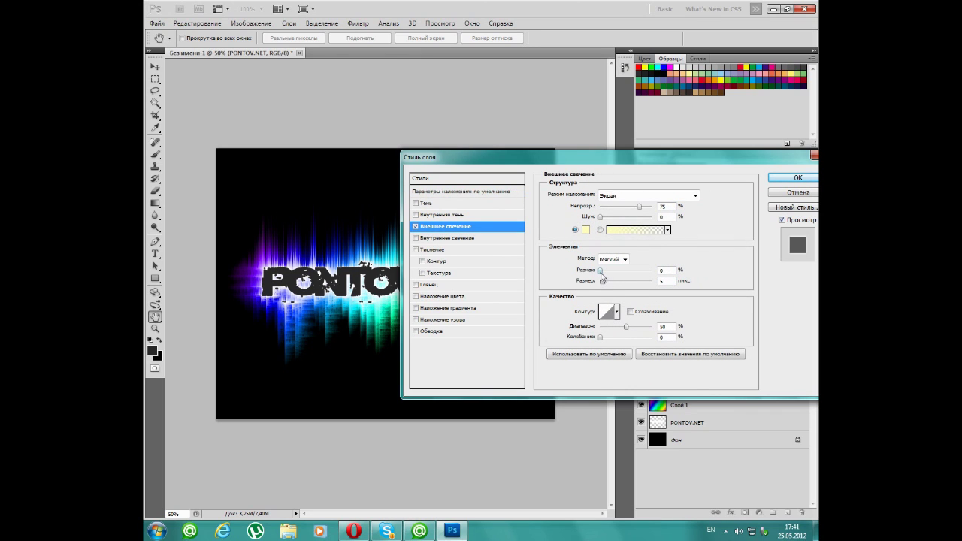
mouse_move(602, 275)
left_mouse_down()
mouse_move(645, 275)
mouse_move(616, 274)
mouse_move(623, 272)
mouse_move(623, 283)
mouse_move(643, 284)
mouse_move(606, 286)
left_mouse_up()
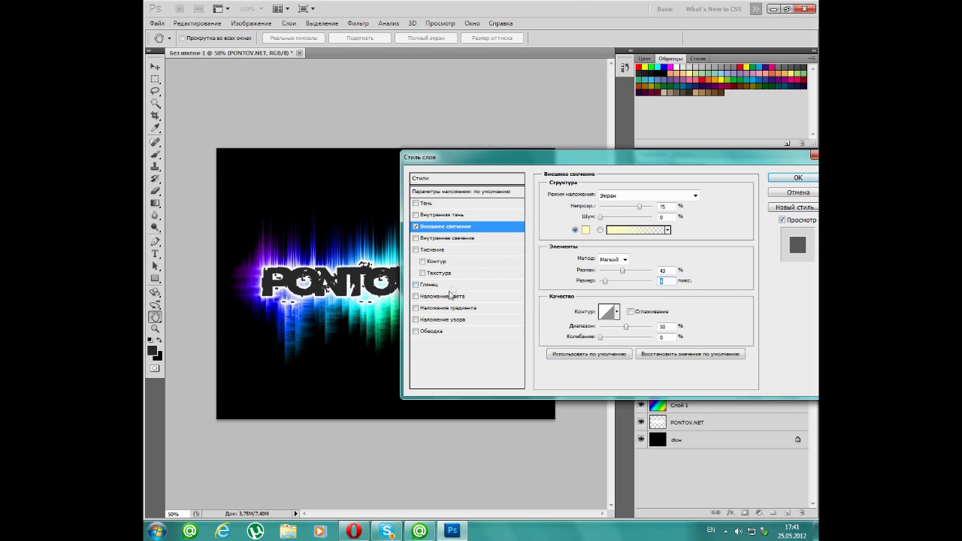
Add Bevel and Emboss with Contour, Satin, and a thin black outside Stroke to the dark text, and apply the styles.
left_click(423, 262)
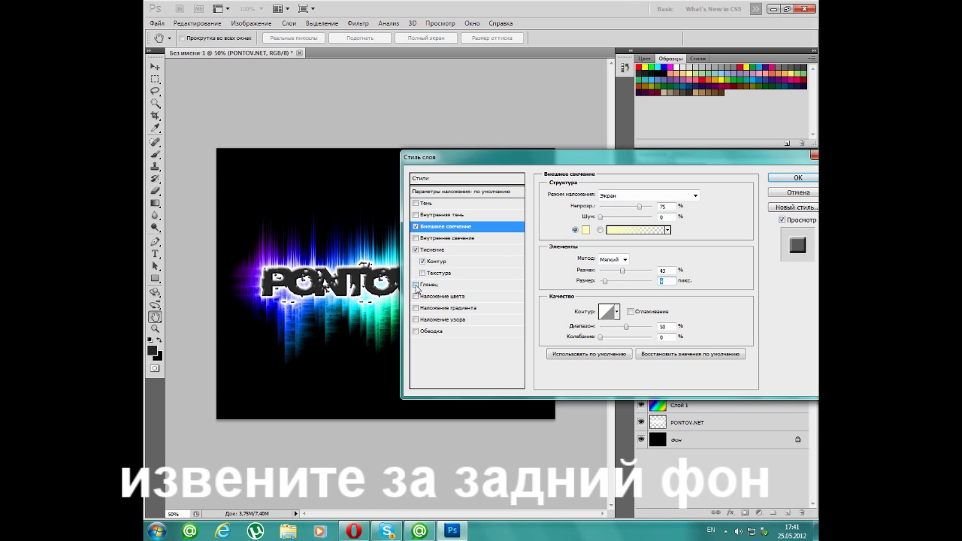
left_click(417, 285)
left_click(438, 287)
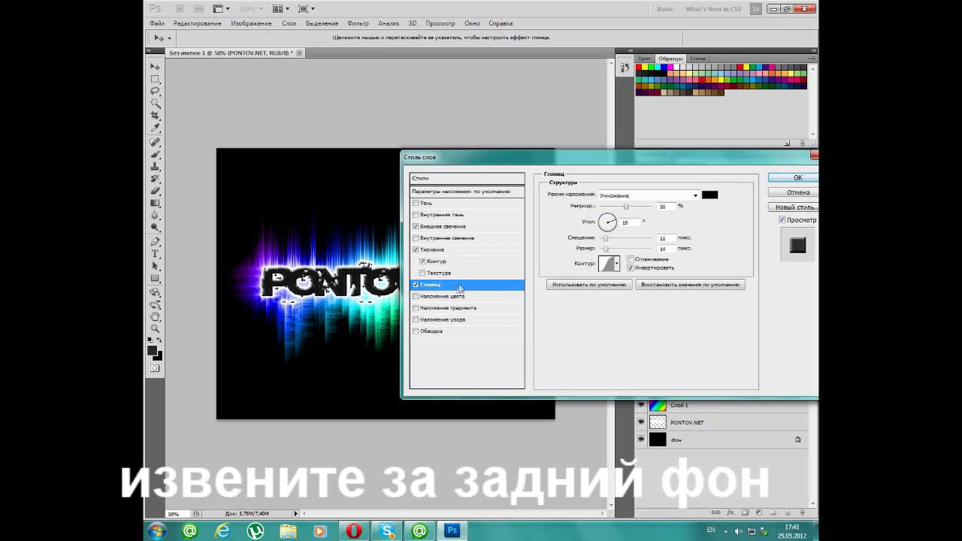
left_click(432, 331)
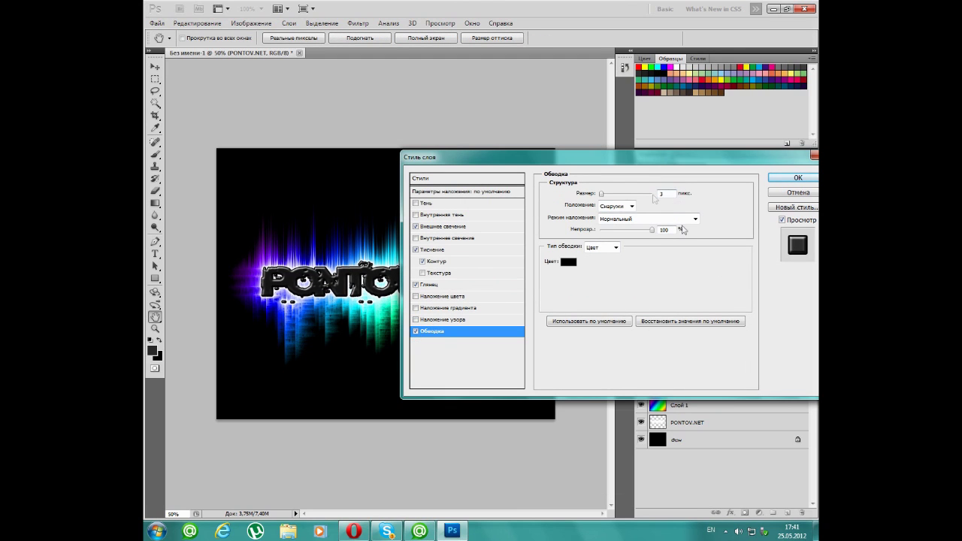
double_click(661, 193)
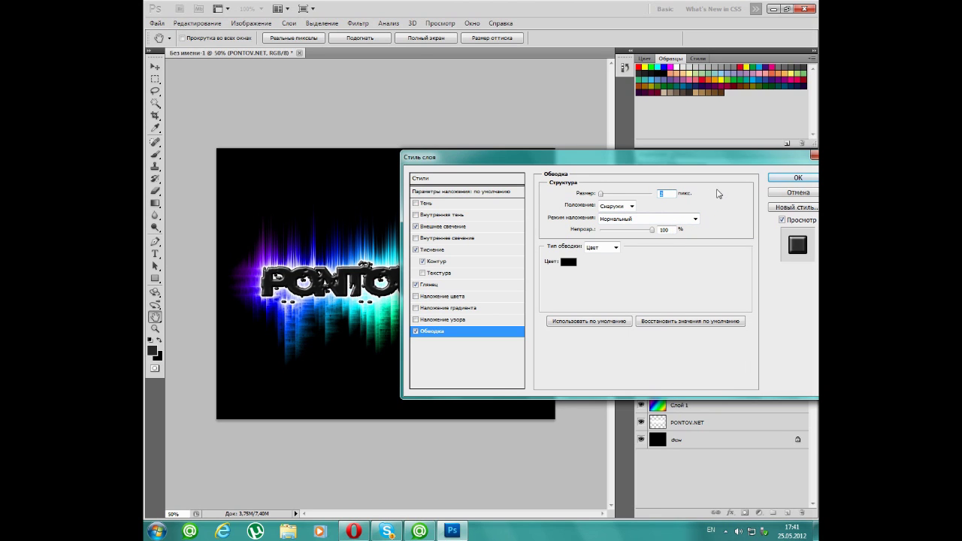
left_click(797, 177)
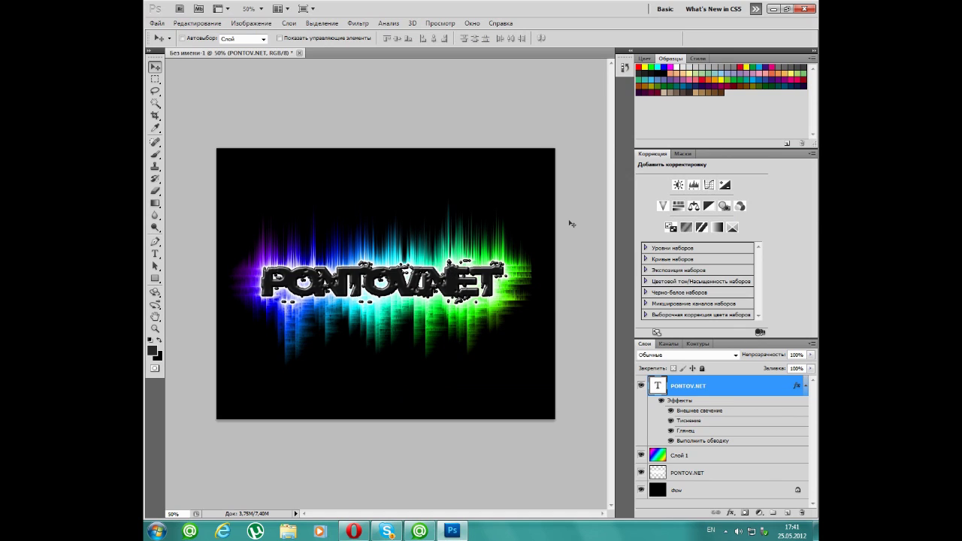
Rasterize the dark text and render a 127% Lens Flare with the 50-300 mm zoom lens at the lettering's left end.
left_click(358, 24)
mouse_move(440, 167)
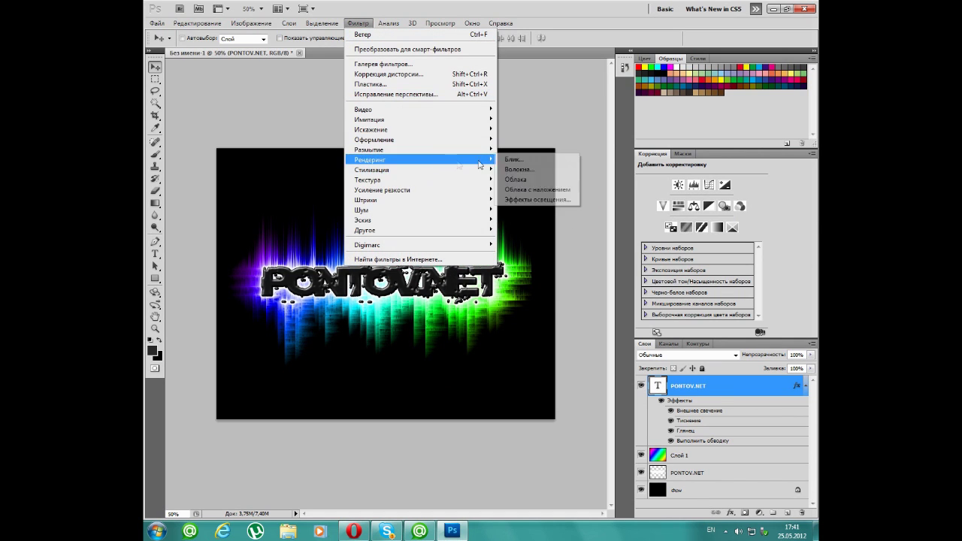
left_click(523, 159)
left_click(458, 206)
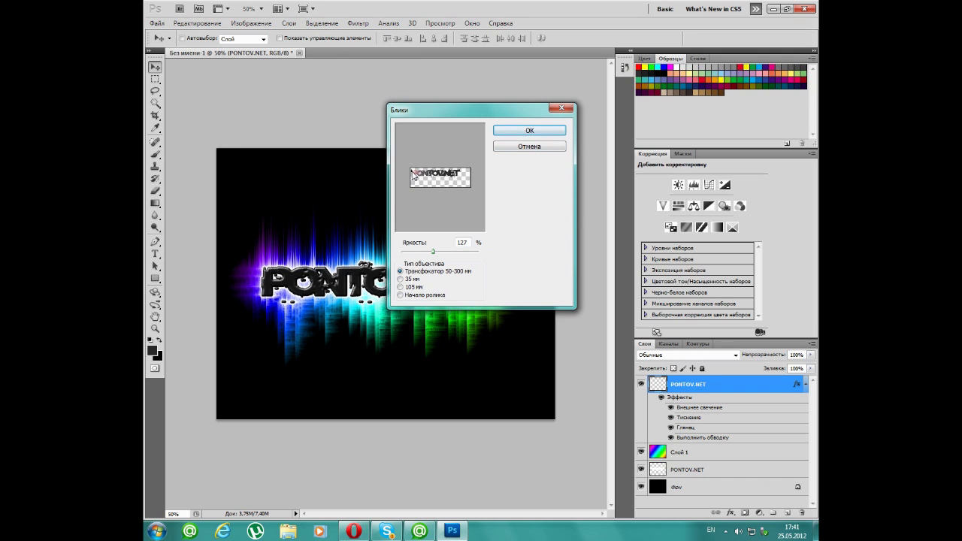
left_click(538, 131)
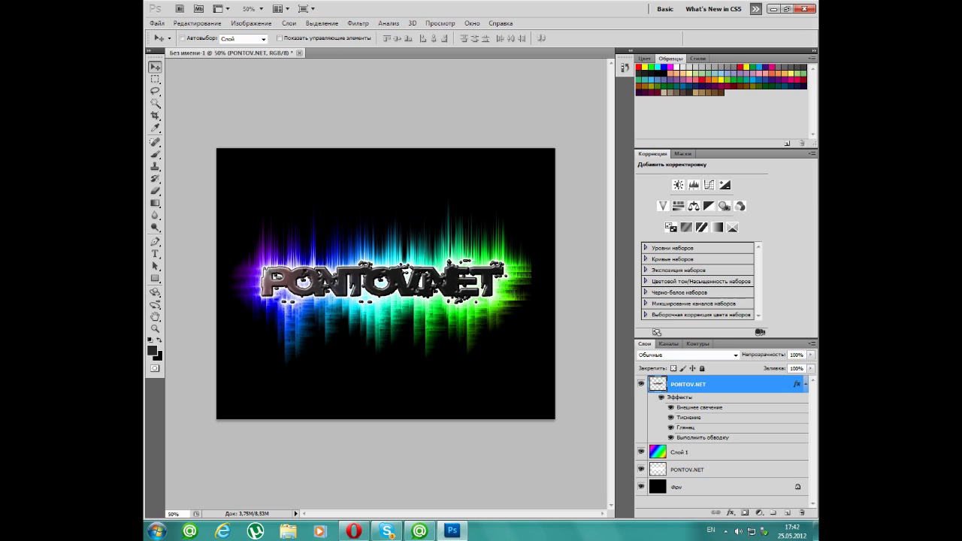
Render a second Lens Flare on the dark text layer, centred on the right end of the lettering.
left_click(356, 24)
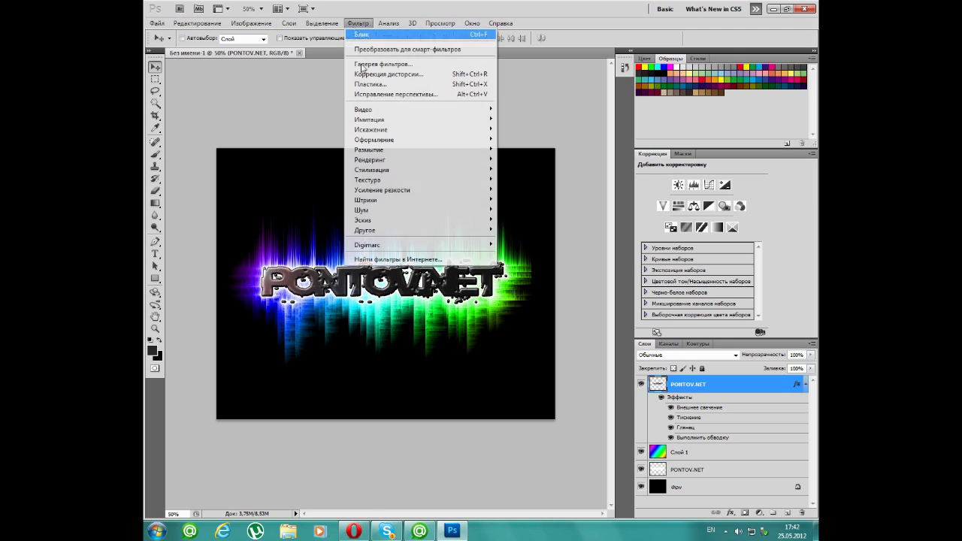
mouse_move(424, 159)
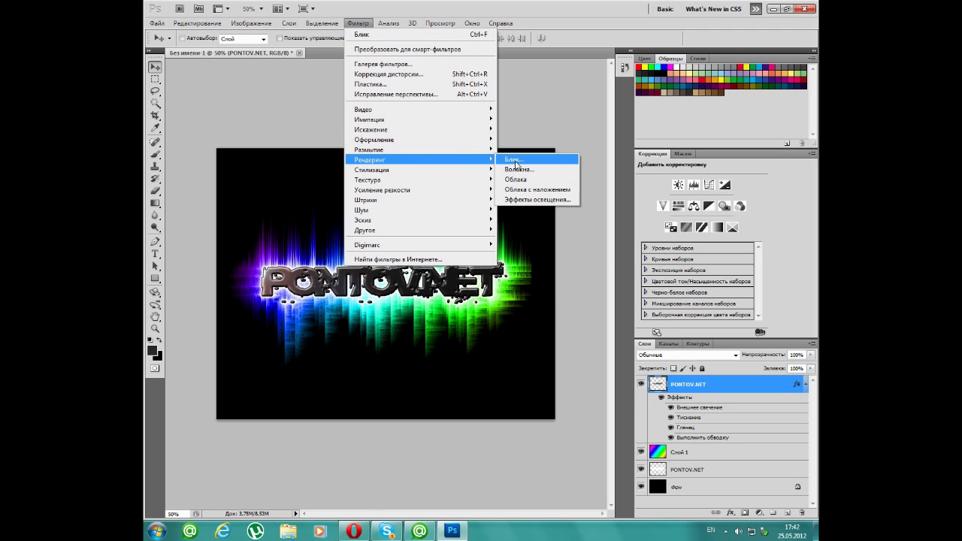
left_click(526, 160)
left_click_drag(412, 174, 461, 175)
left_click(511, 131)
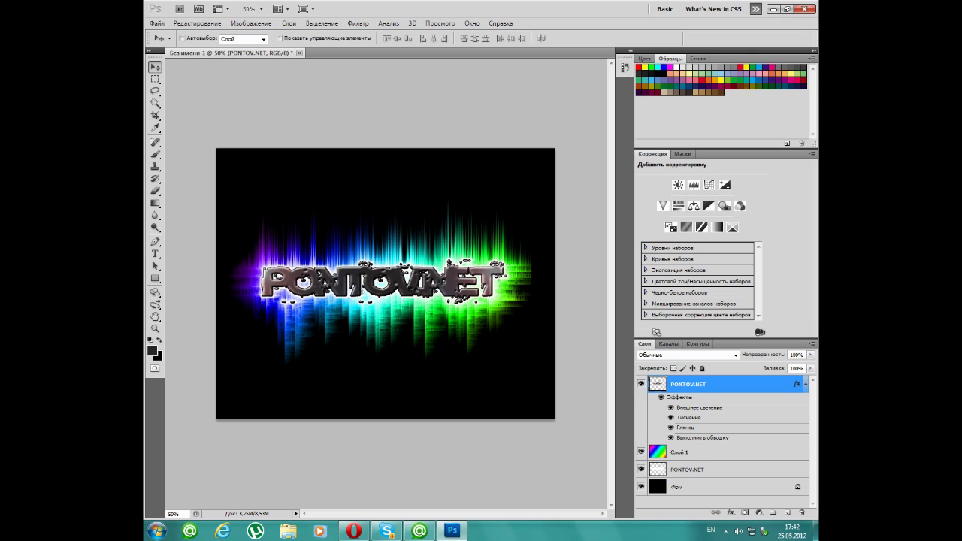
Render a 127% Lens Flare with the 50-300 mm zoom lens in the upper-left corner of the background layer.
left_click(685, 490)
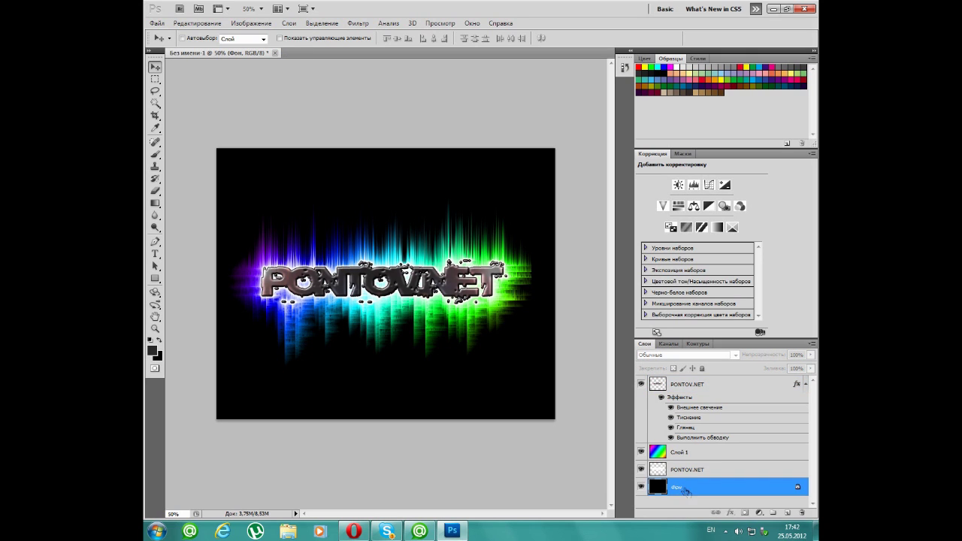
left_click(357, 23)
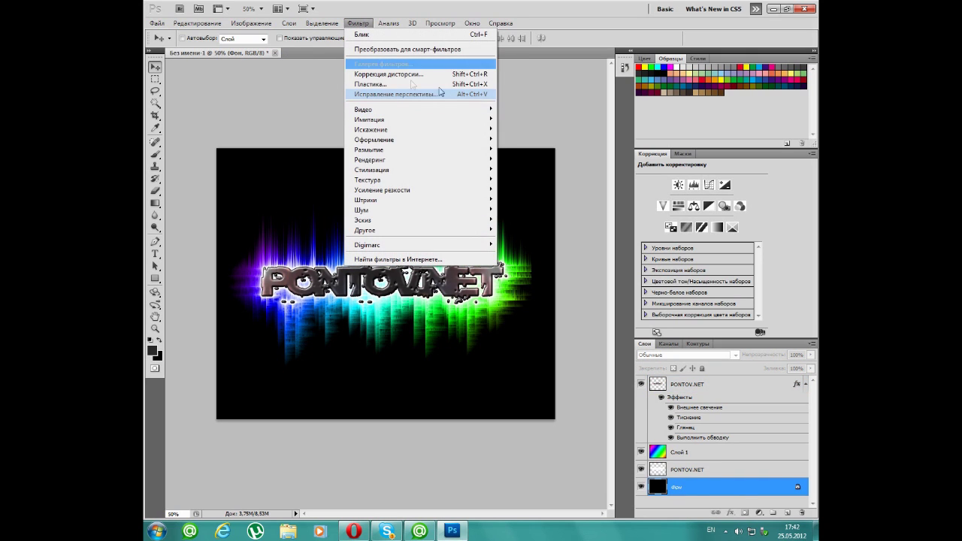
mouse_move(446, 182)
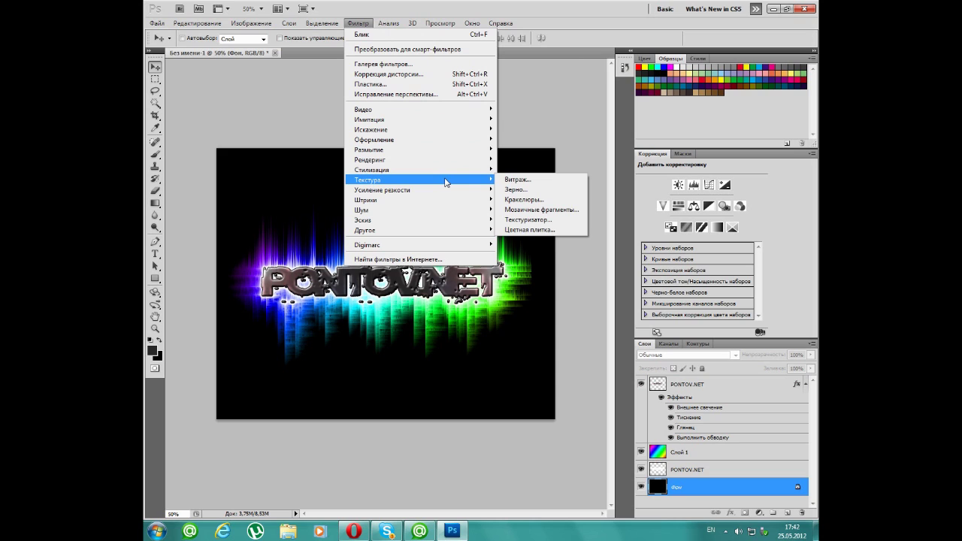
left_click(519, 160)
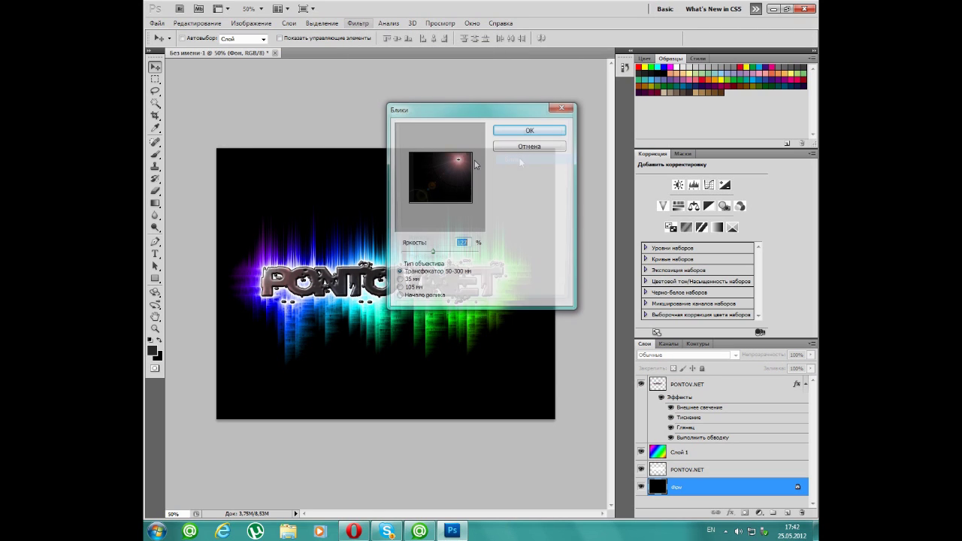
left_click_drag(459, 159, 411, 158)
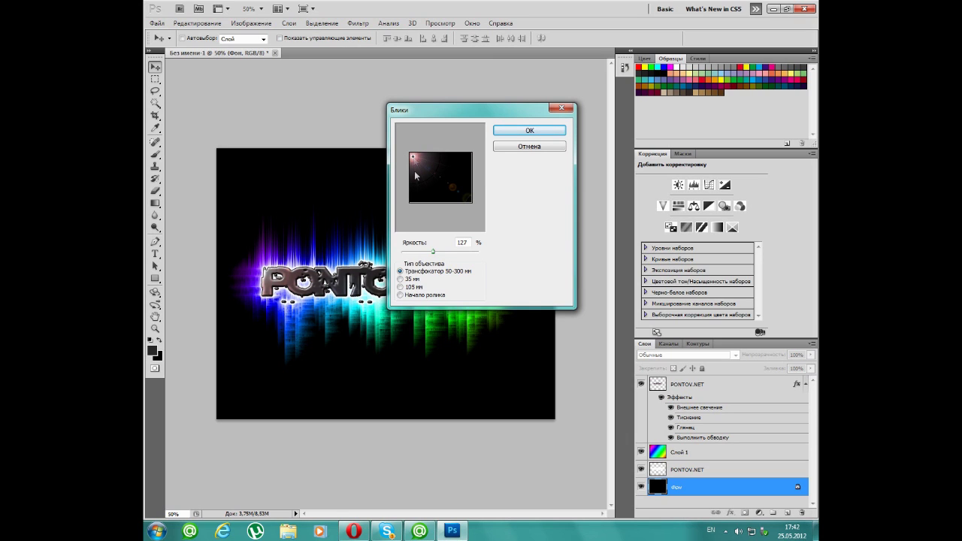
left_click(530, 130)
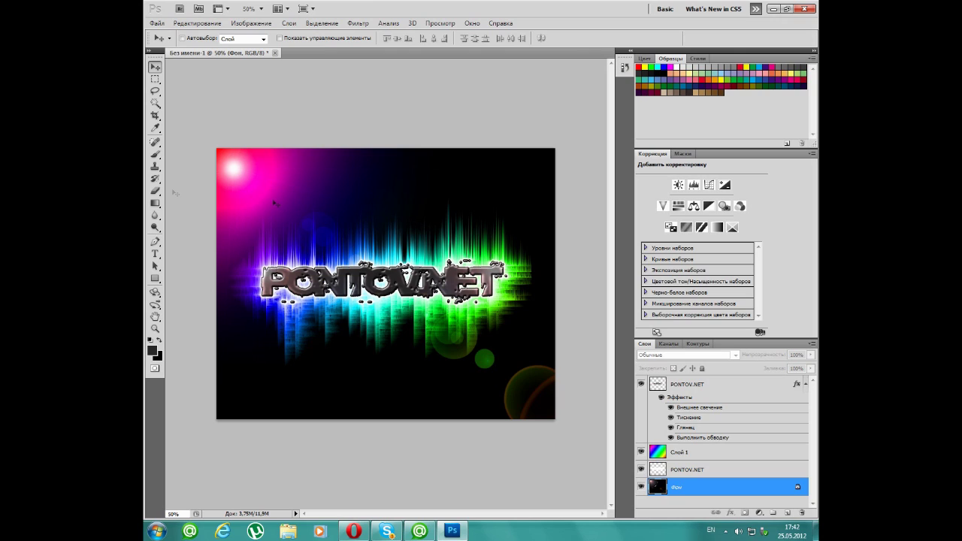